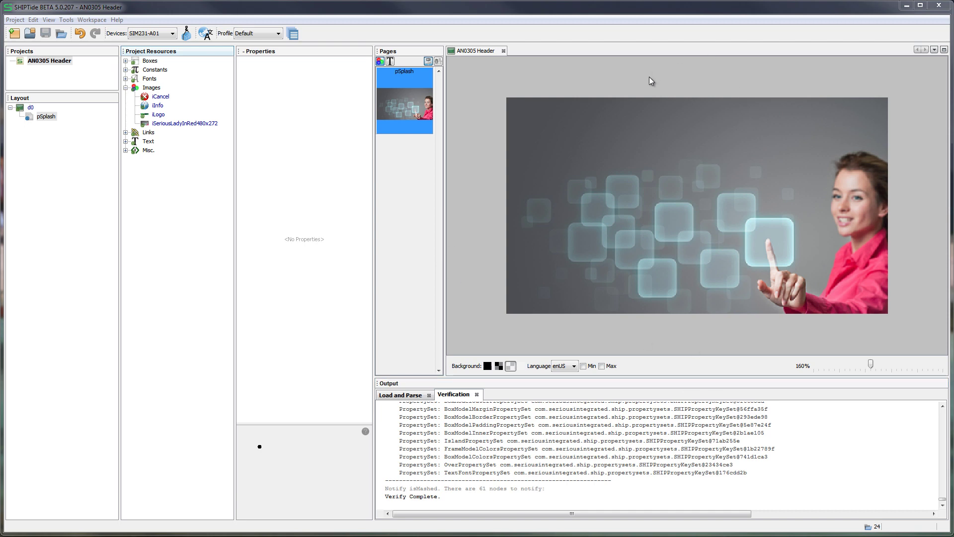
- Add a new box to the pSplash page and select it in the layout
click(47, 116)
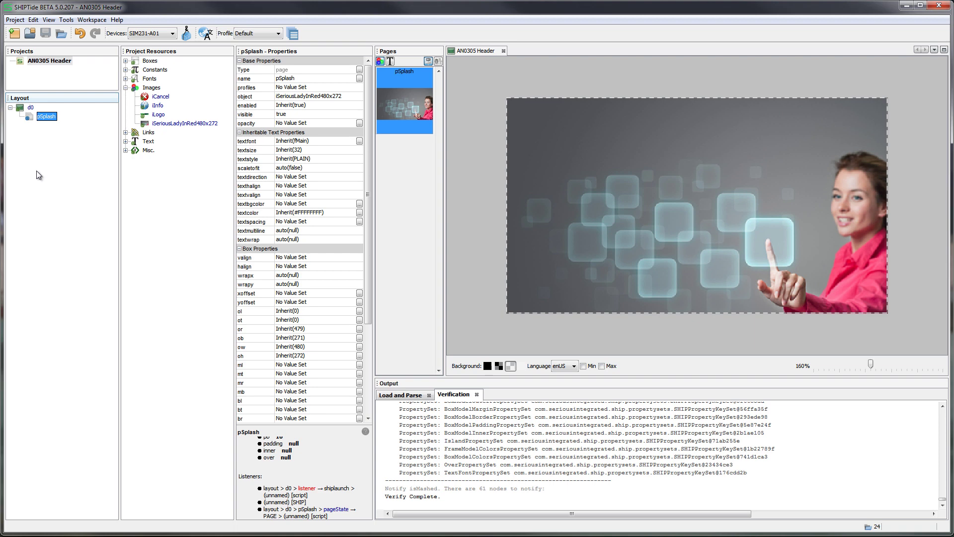
right_click(39, 118)
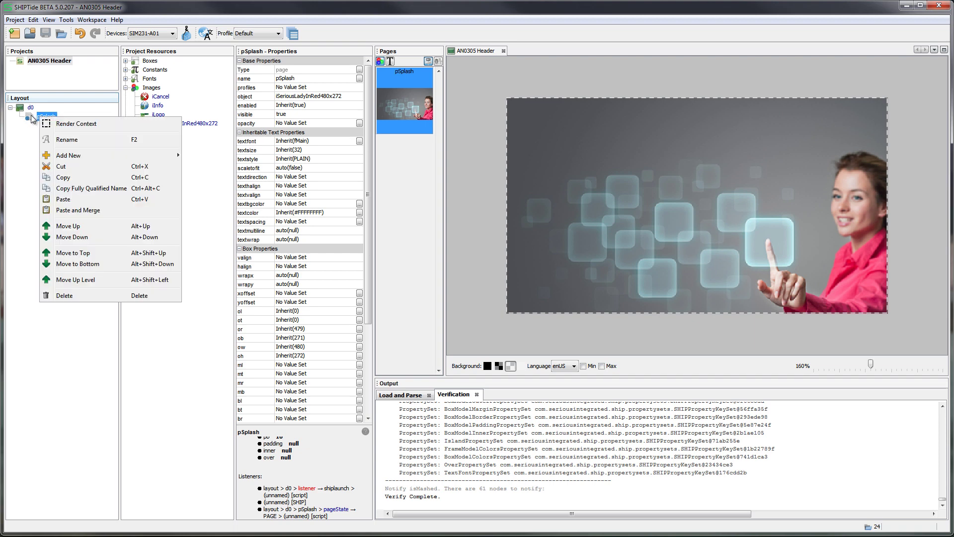
click(35, 122)
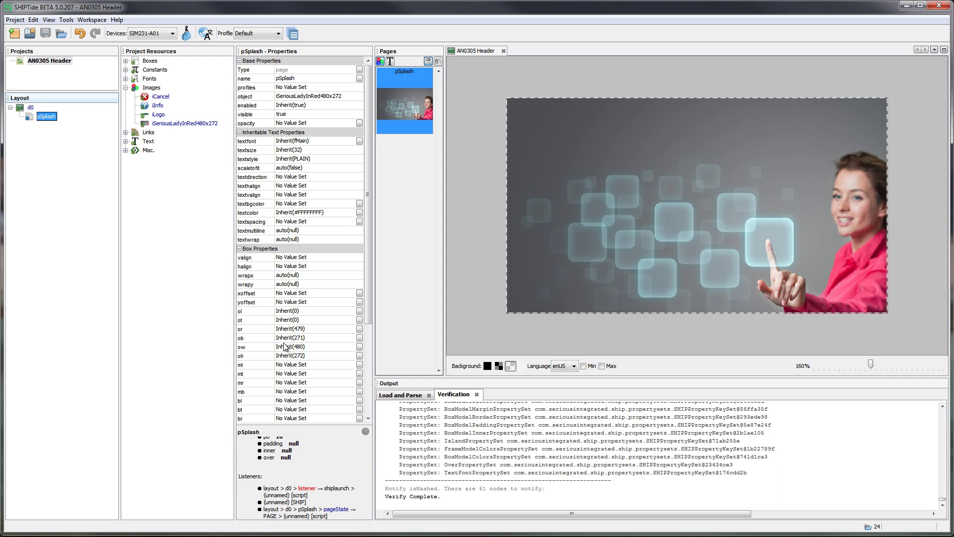
right_click(49, 118)
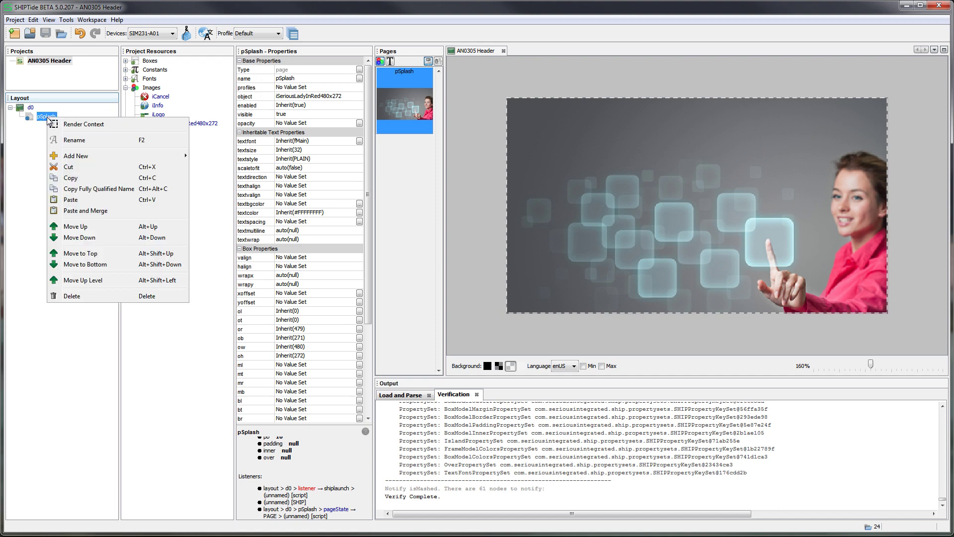
mouse_move(69, 157)
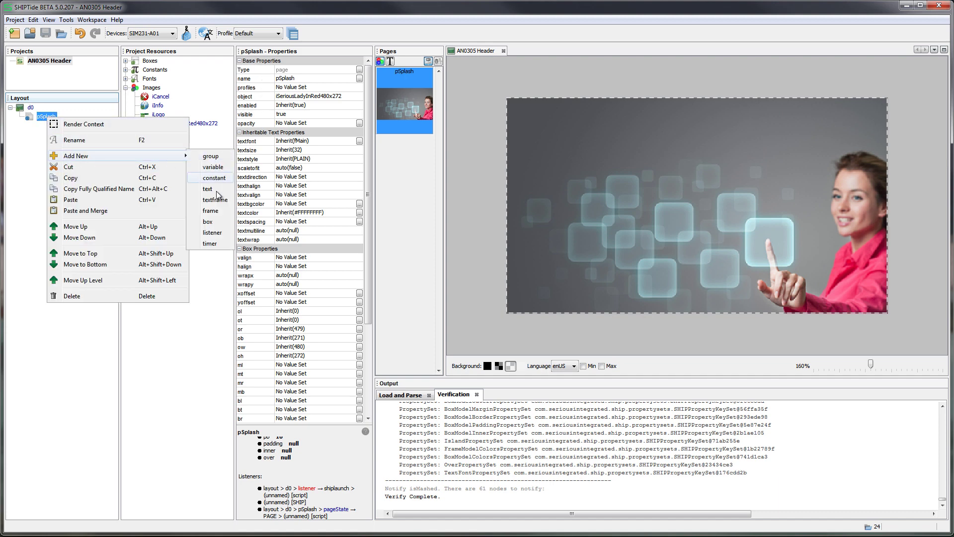
click(217, 223)
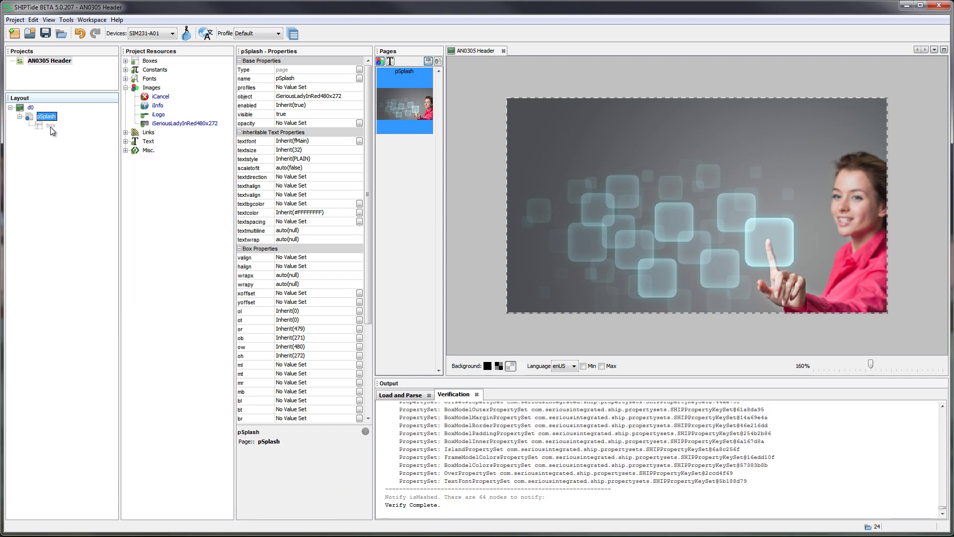
click(50, 126)
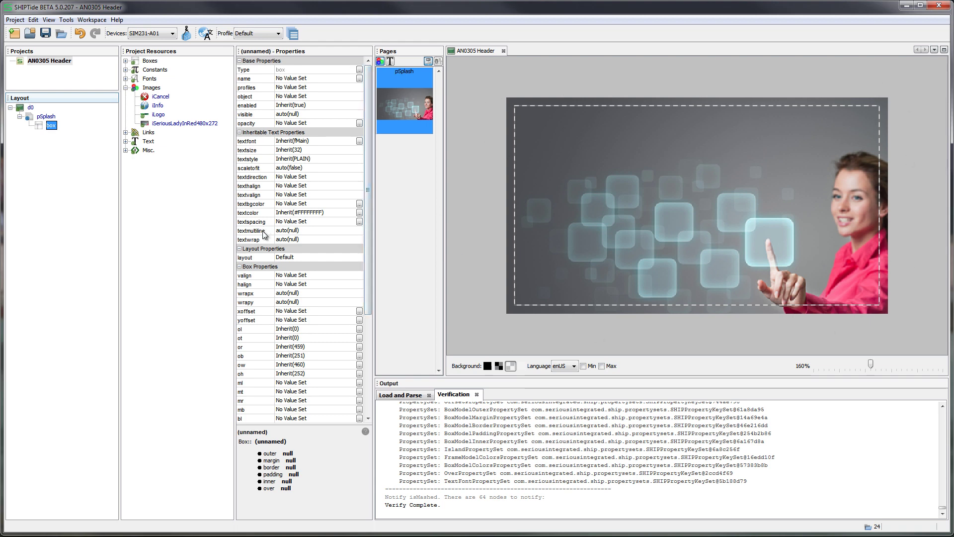
- Clear the left, top, right and bottom padding values (pl, pt, pr, pb) of the pSplash page
click(47, 117)
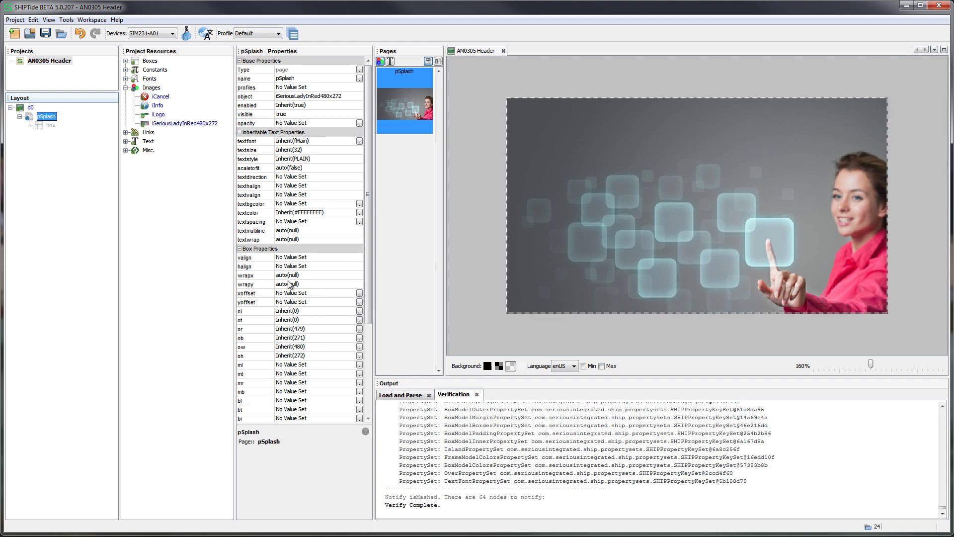
scroll(291, 285, down, 5)
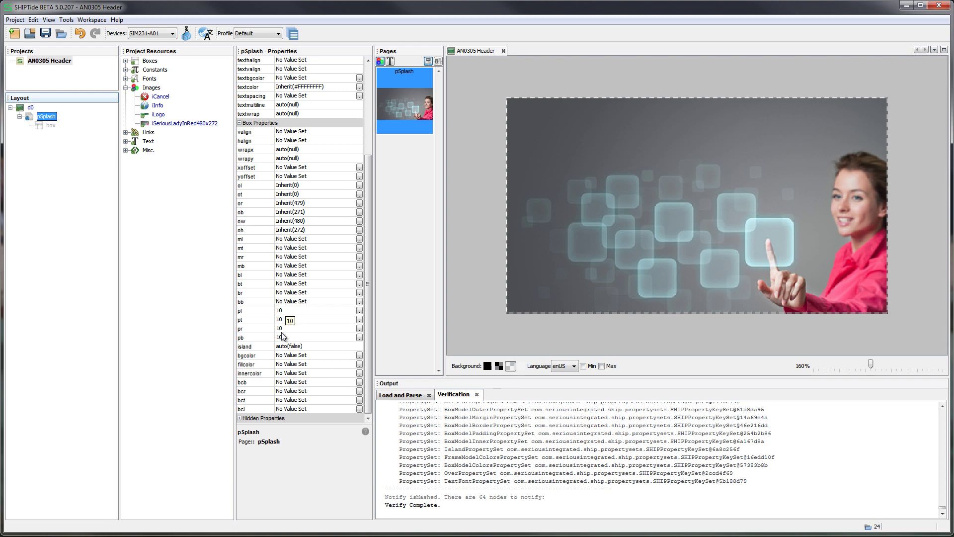
click(288, 311)
key(BackSpace)
key(BackSpace)
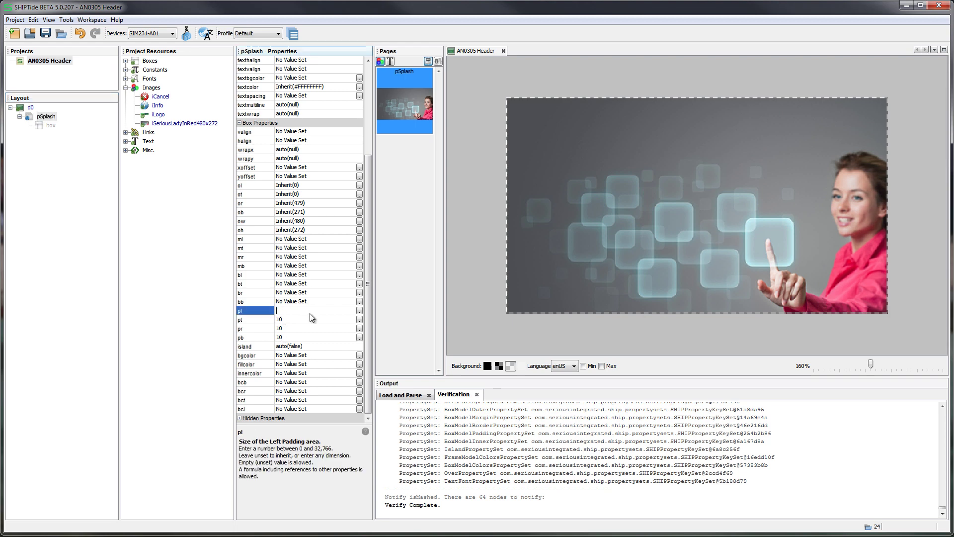
key(Return)
key(Down)
key(Delete)
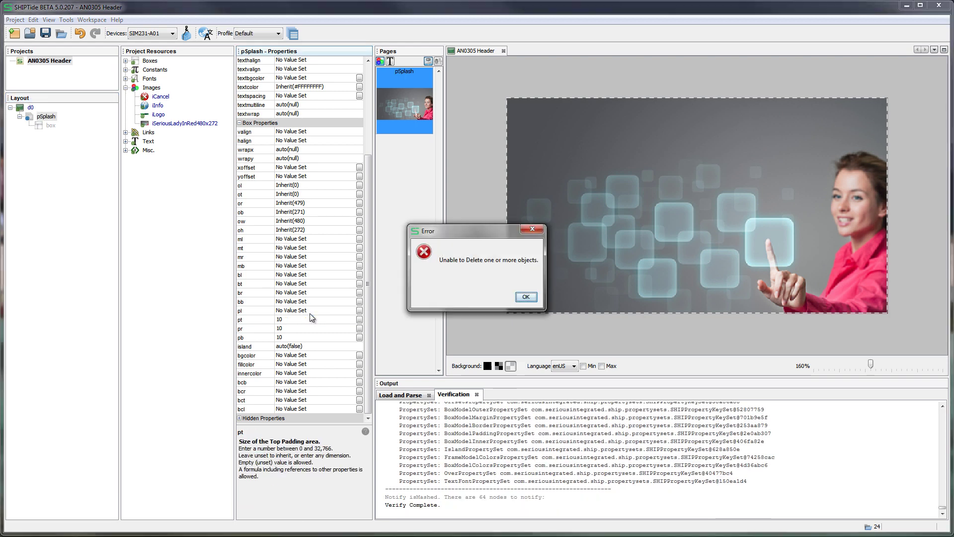
key(Return)
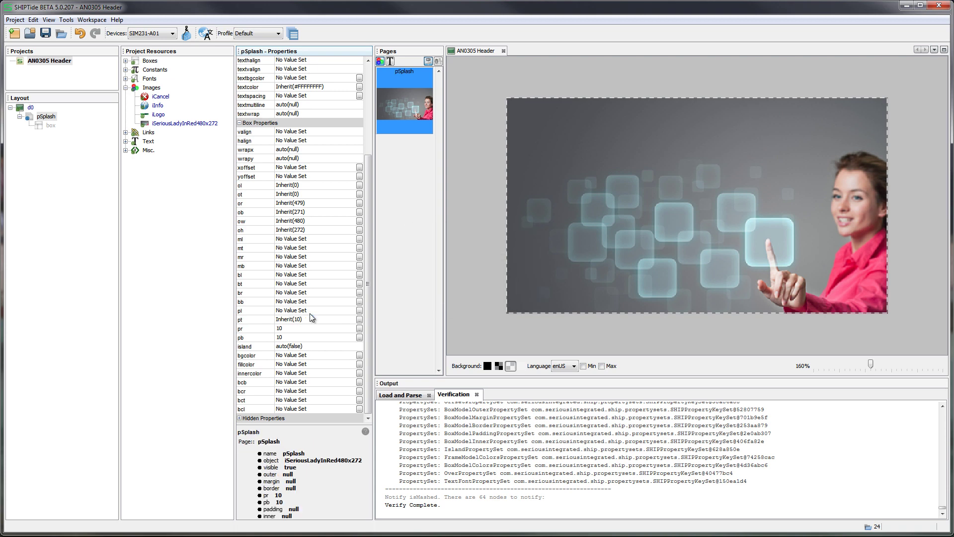
key(Down)
key(Delete)
key(Down)
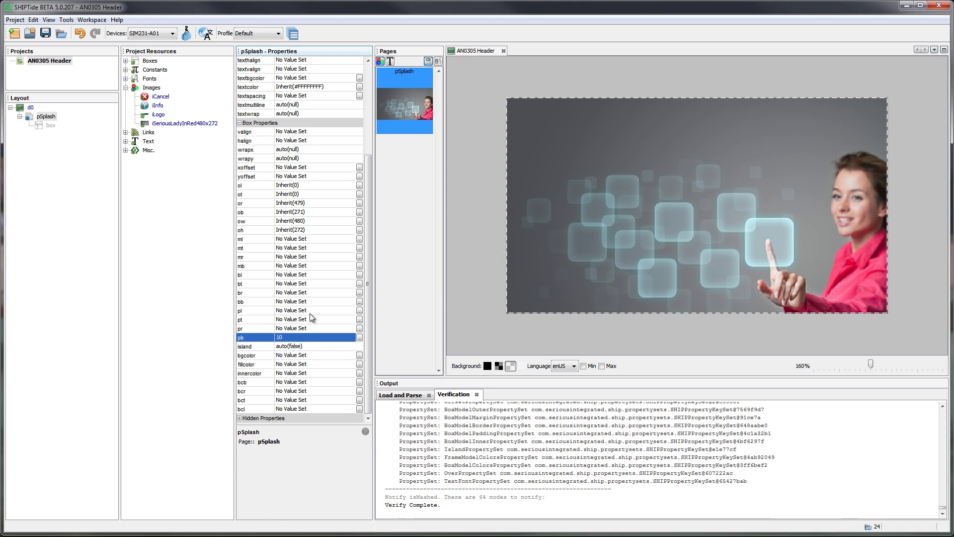
key(Delete)
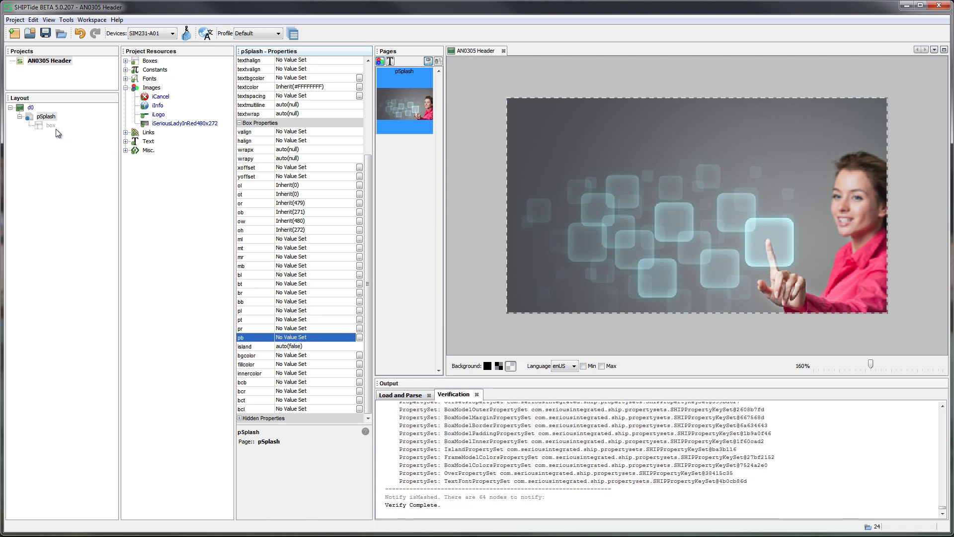
- Name the new box under pSplash "header"
click(48, 126)
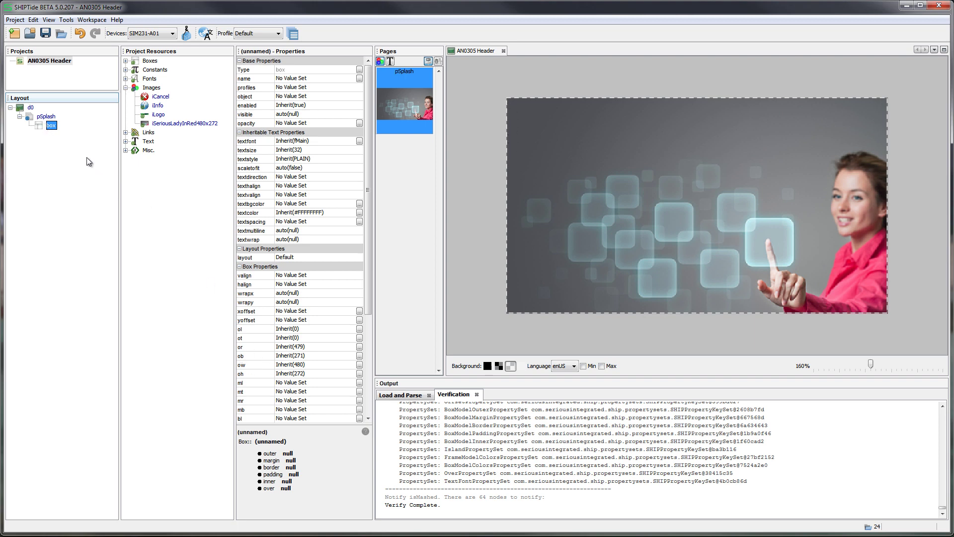
click(338, 79)
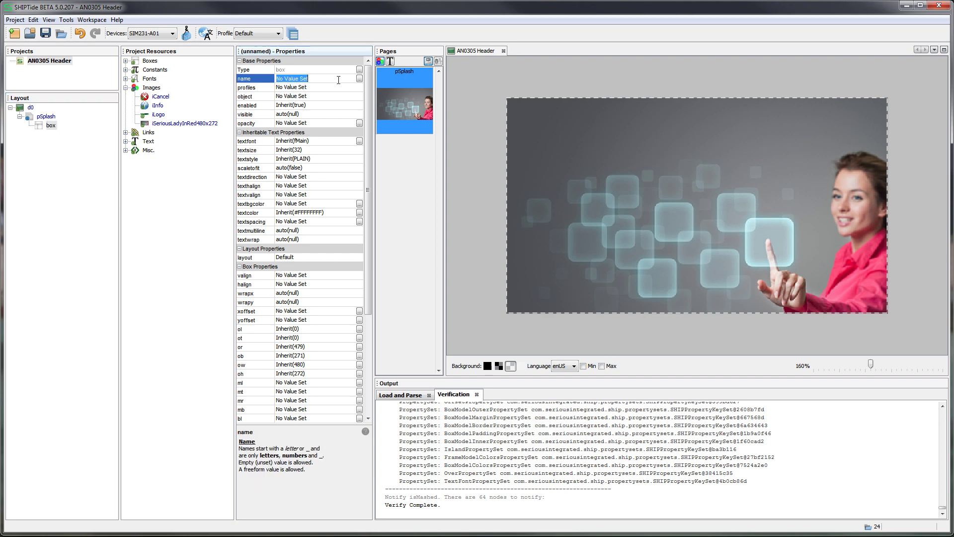
text(header)
key(Return)
click(50, 126)
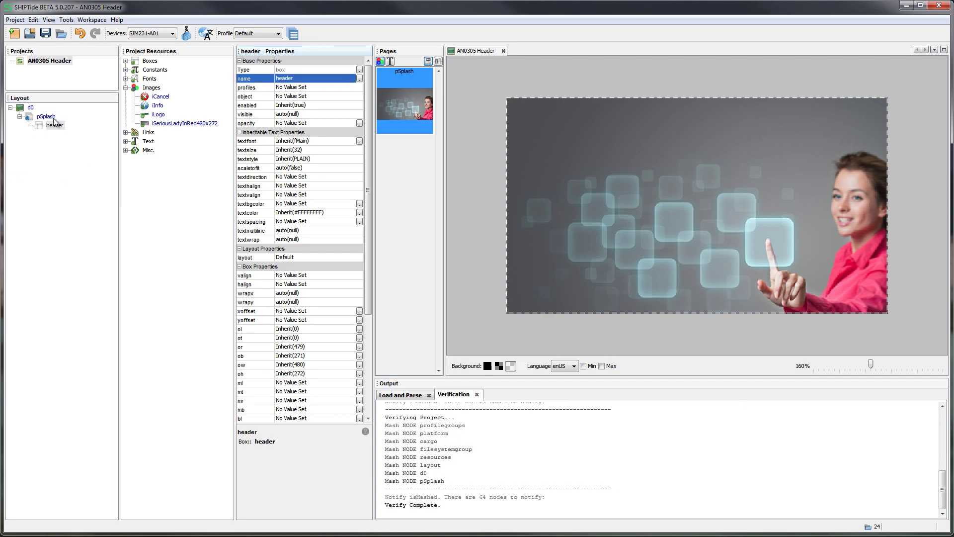
key(F2)
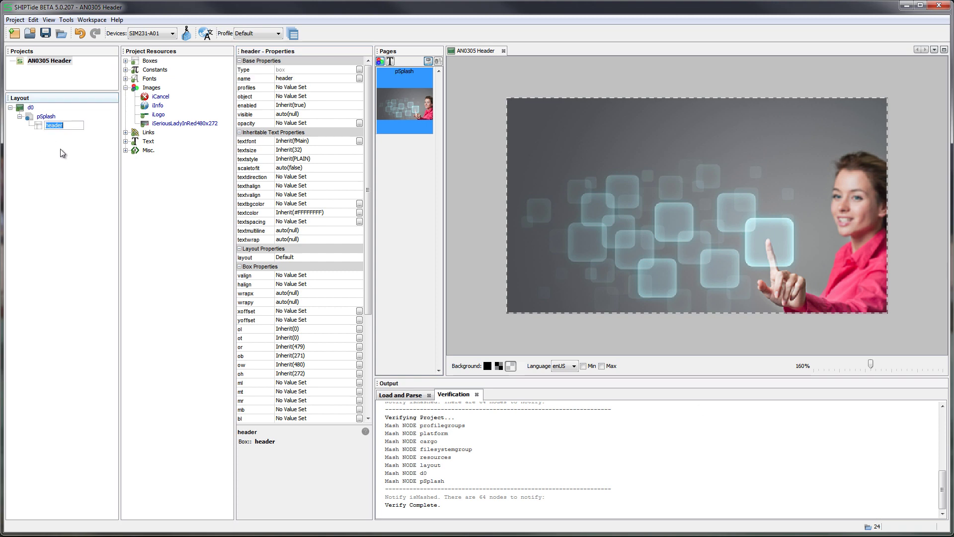
text(header)
key(Return)
- Set the header box's outer height (oh) to 50
drag(370, 302, 366, 336)
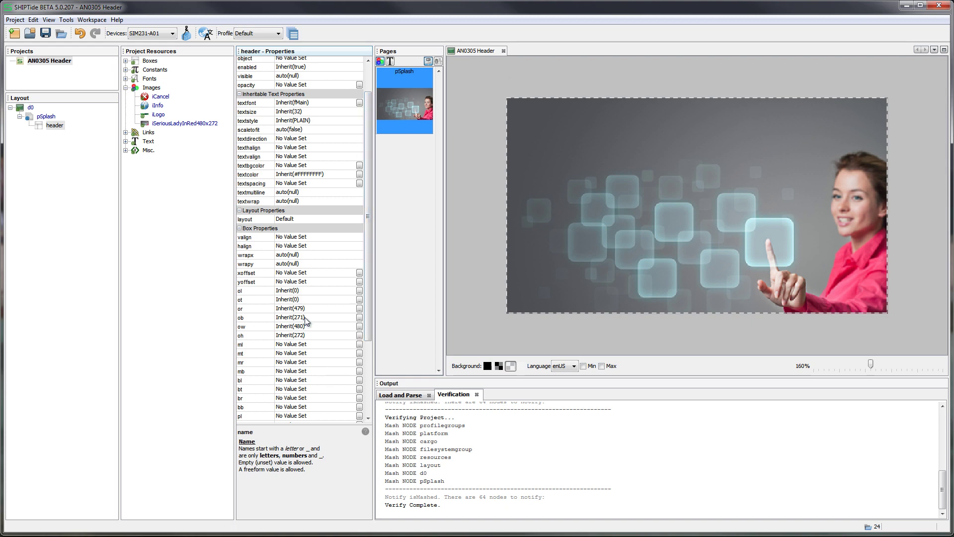
click(311, 335)
text(50)
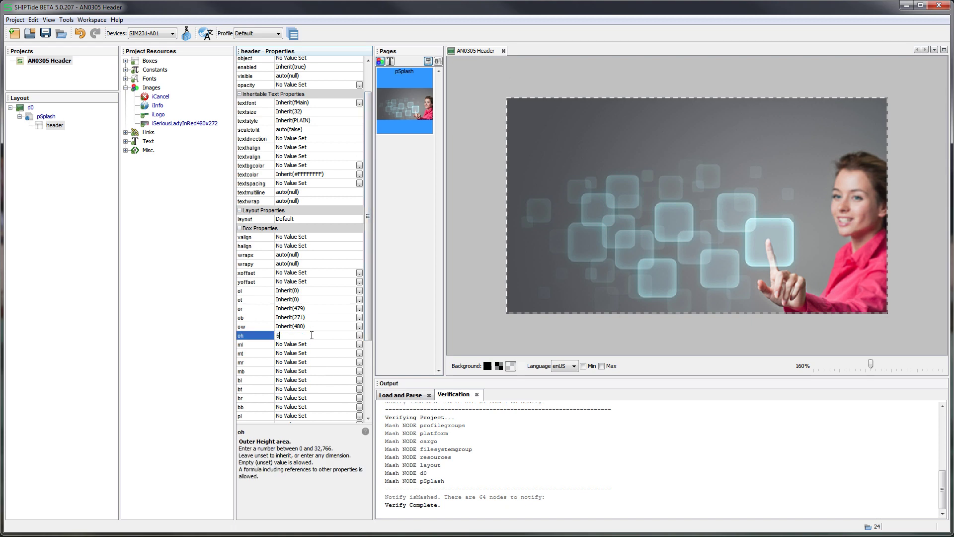
key(Return)
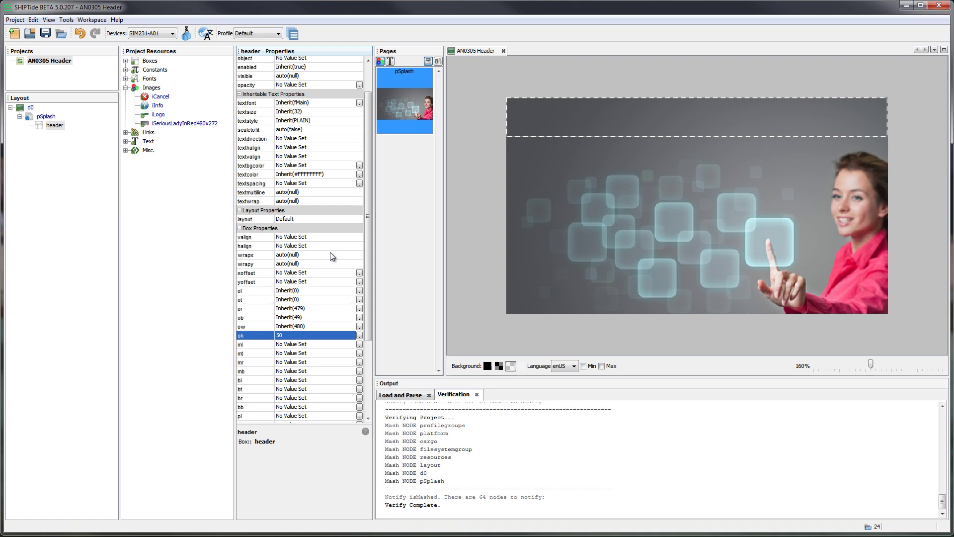
- Set the header box's background color (bgcolor) to the dark olive swatch #FF333300
drag(366, 238, 374, 317)
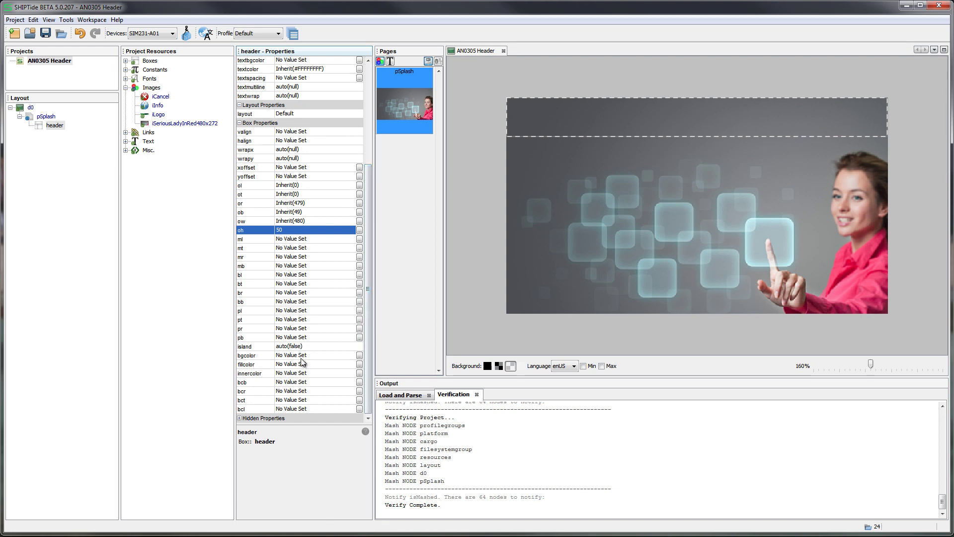
click(359, 354)
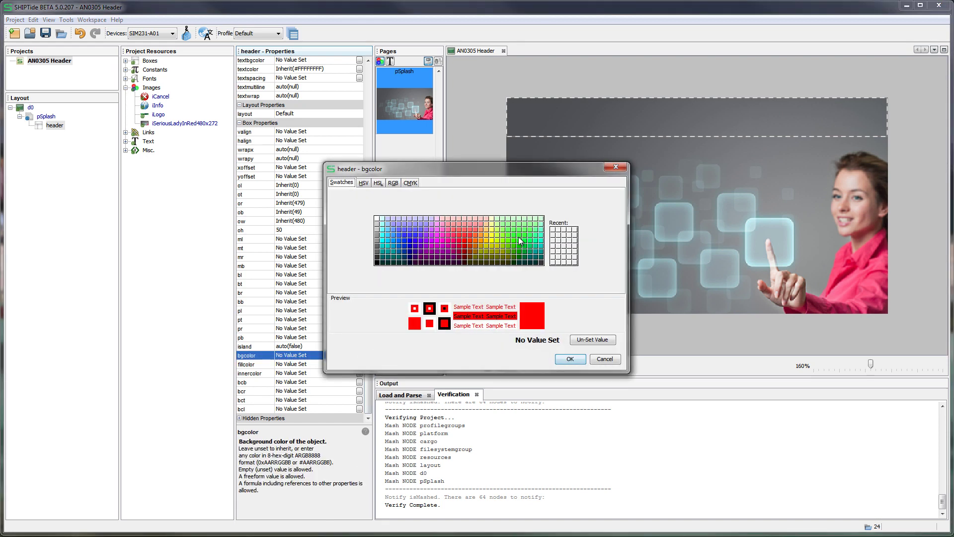
click(421, 263)
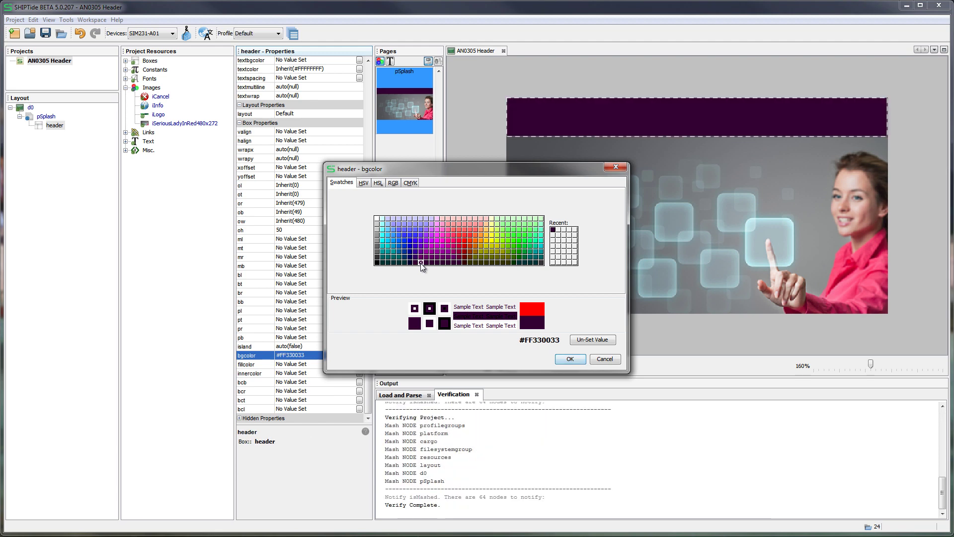
click(475, 263)
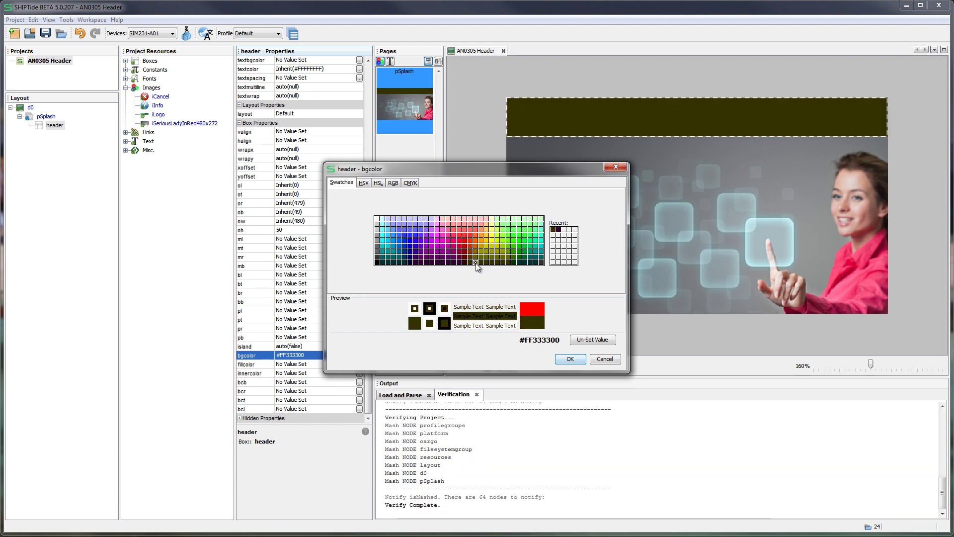
click(569, 360)
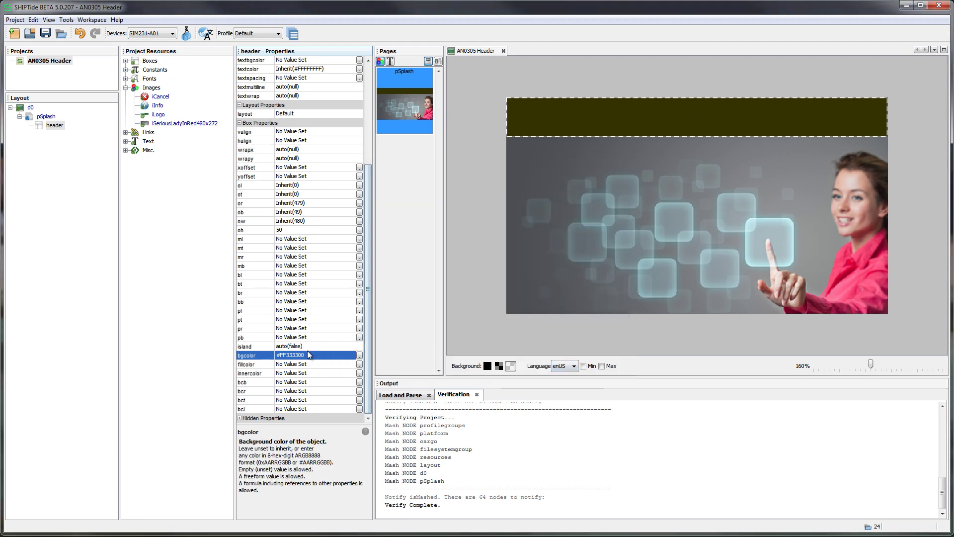
- Make the header's background color more transparent by changing its alpha to 20, as #20333300
double_click(292, 355)
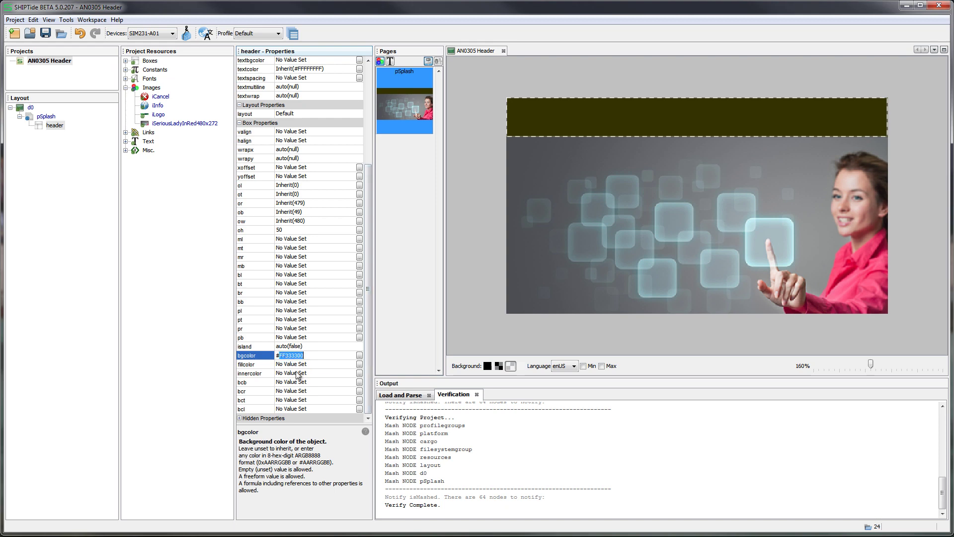
key(Right)
key(Left)
key(Left)
text(20)
key(Return)
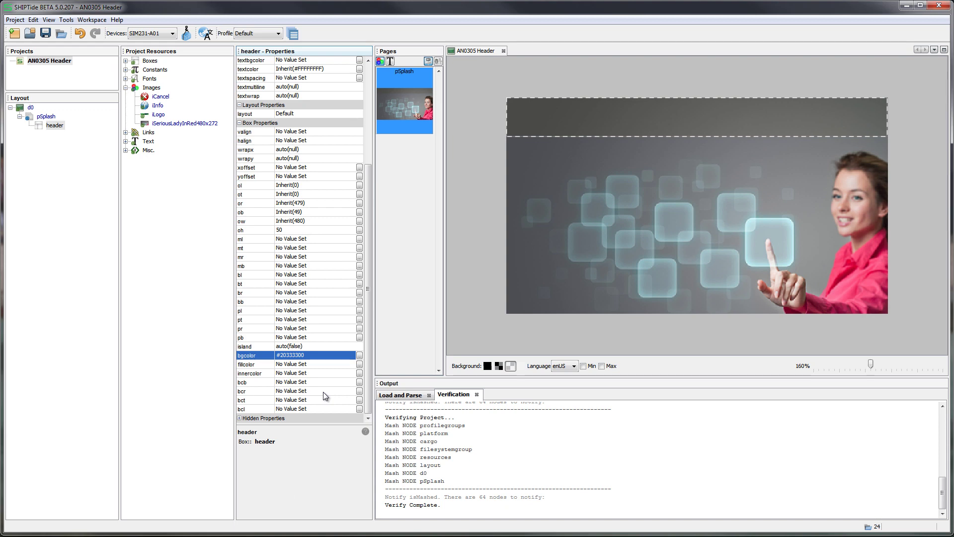
- Set the header box's bottom border thickness (bb) to 2
click(47, 118)
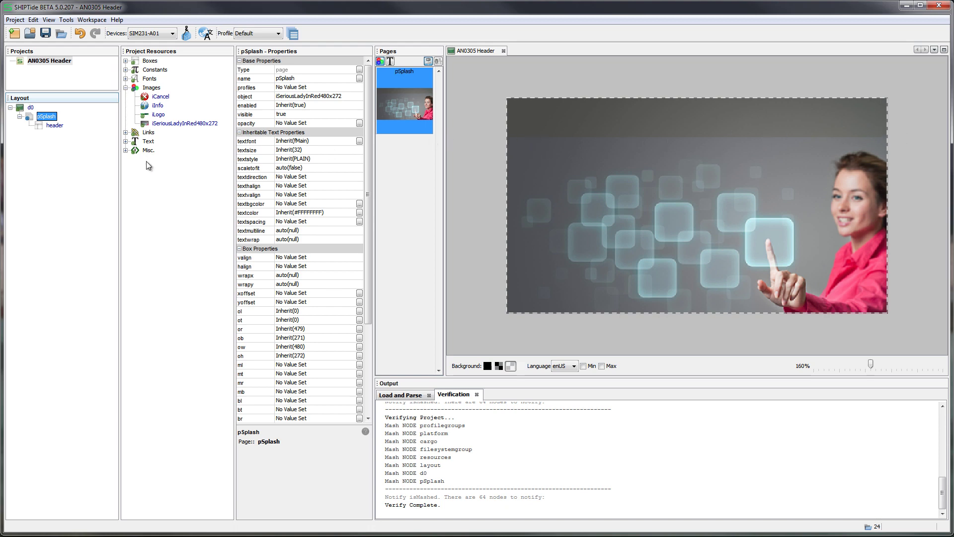
click(52, 125)
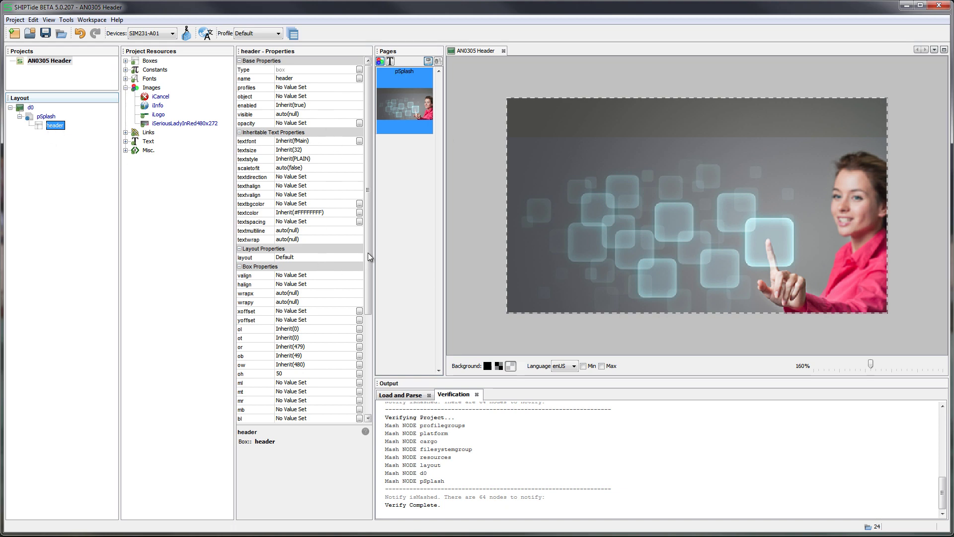
drag(368, 252, 369, 309)
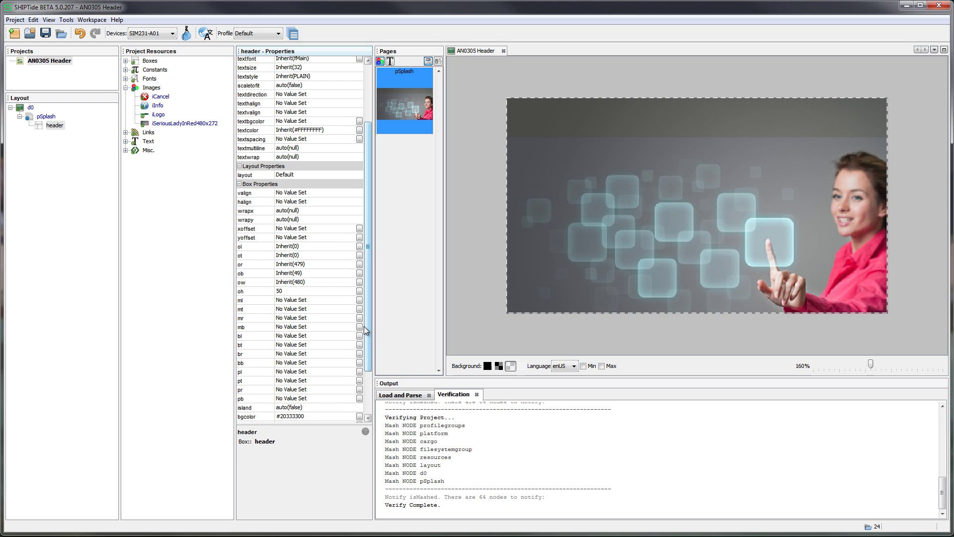
click(299, 362)
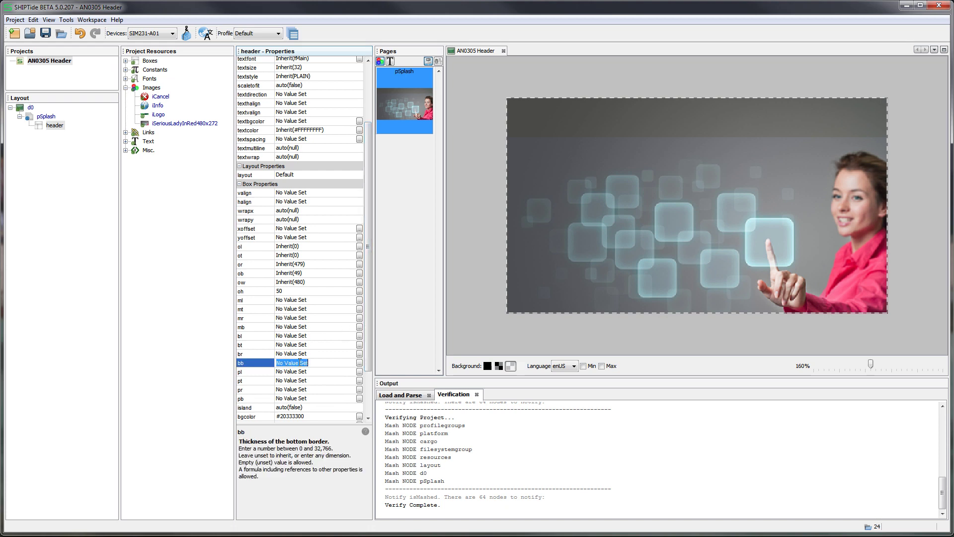
text(2)
key(Return)
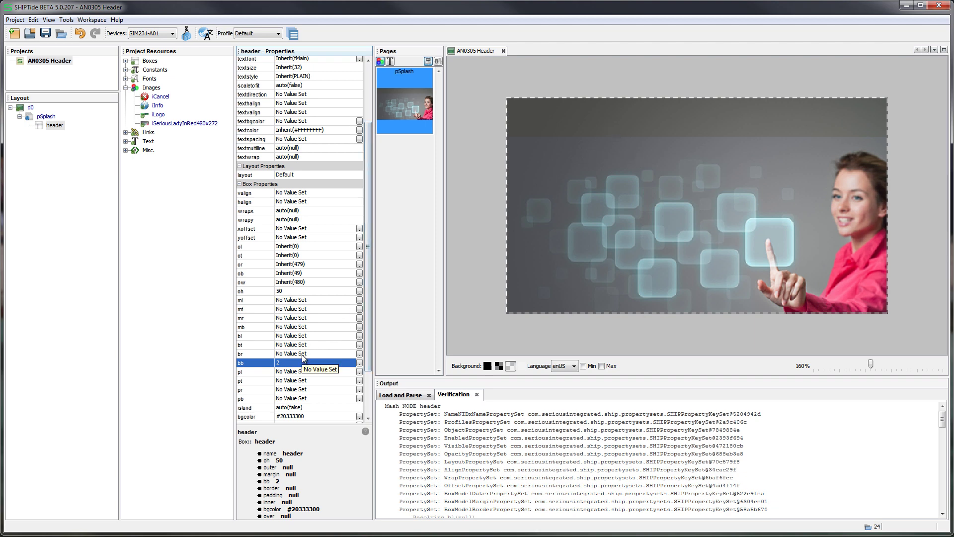
- Set the header box's bottom border color (bcb) to the olive-yellow swatch #FF999900
scroll(302, 358, down, 2)
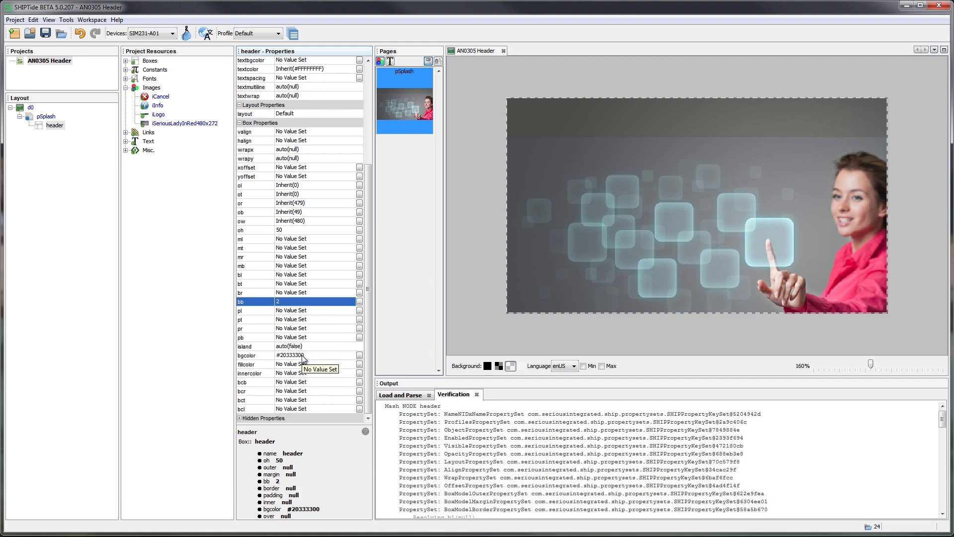
click(317, 381)
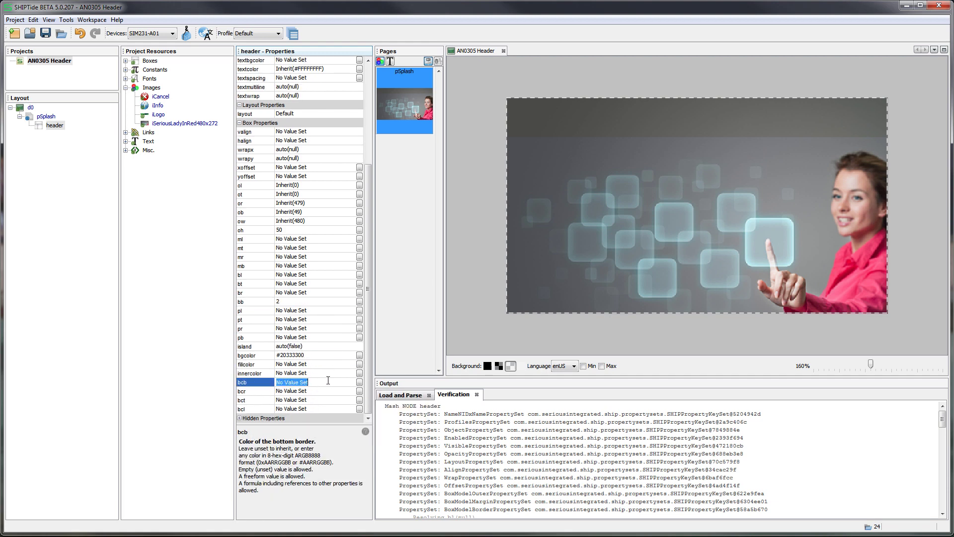
click(359, 382)
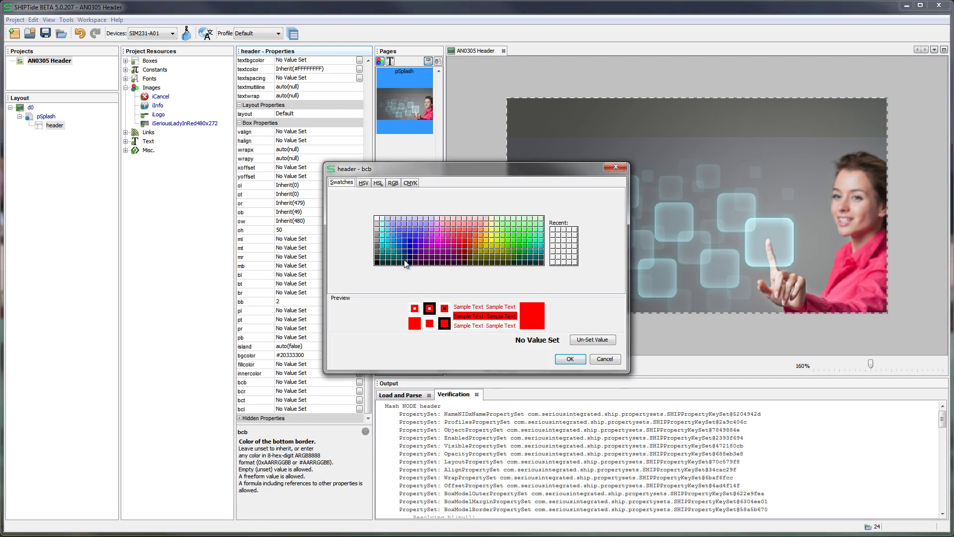
click(492, 251)
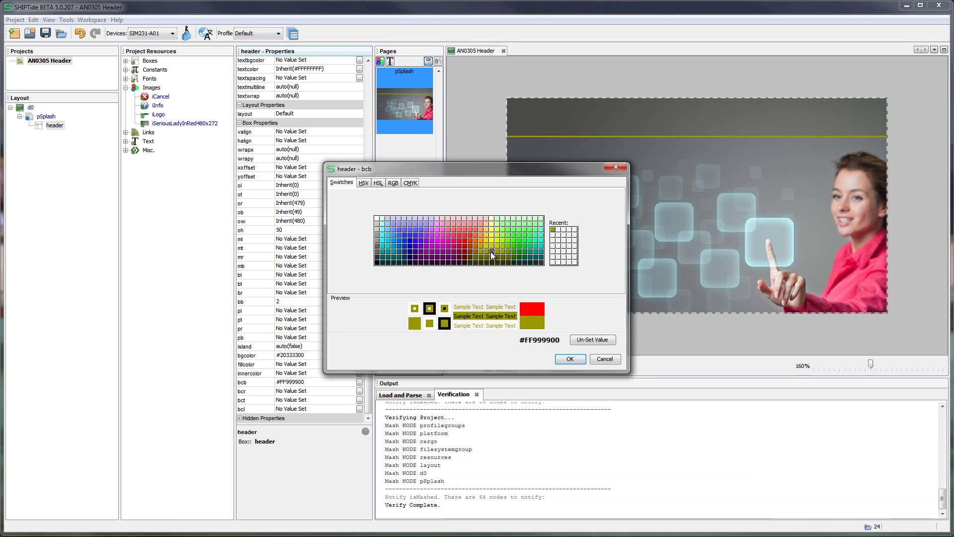
click(570, 359)
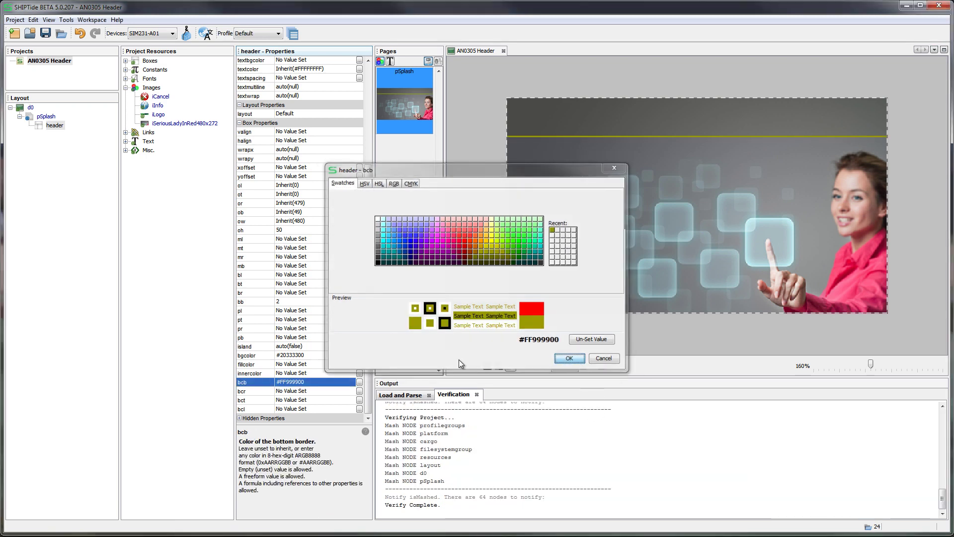
- Set the header box's bottom border thickness (bb) to 1 and save the project
click(309, 301)
text(1)
key(Return)
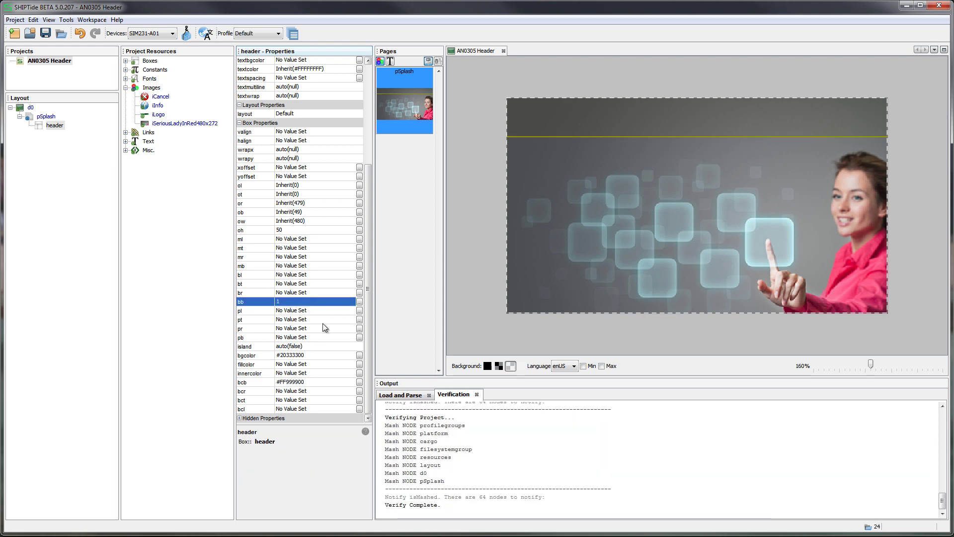
key(ctrl+s)
- Make the header's bottom border color semi-transparent by changing its alpha to 60, as #60999900
click(290, 383)
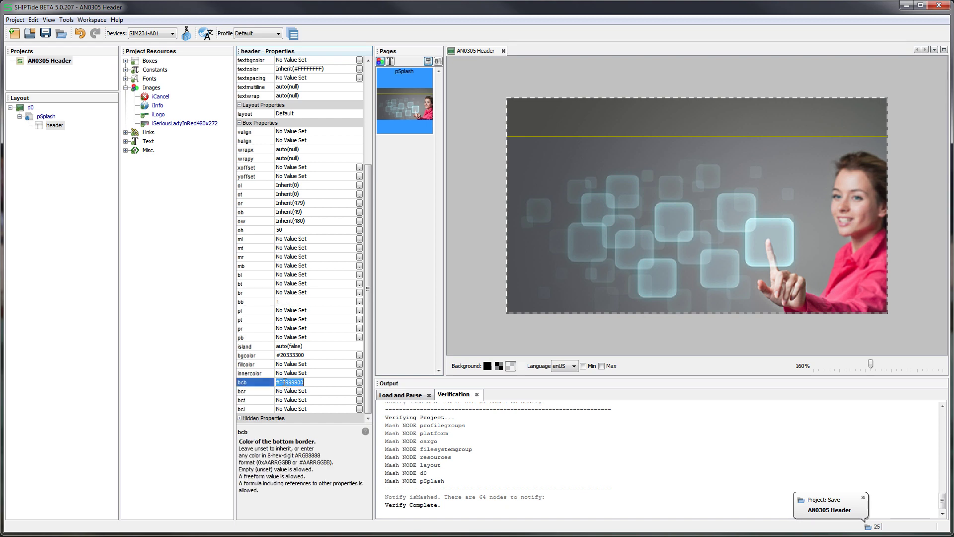
key(BackSpace)
key(BackSpace)
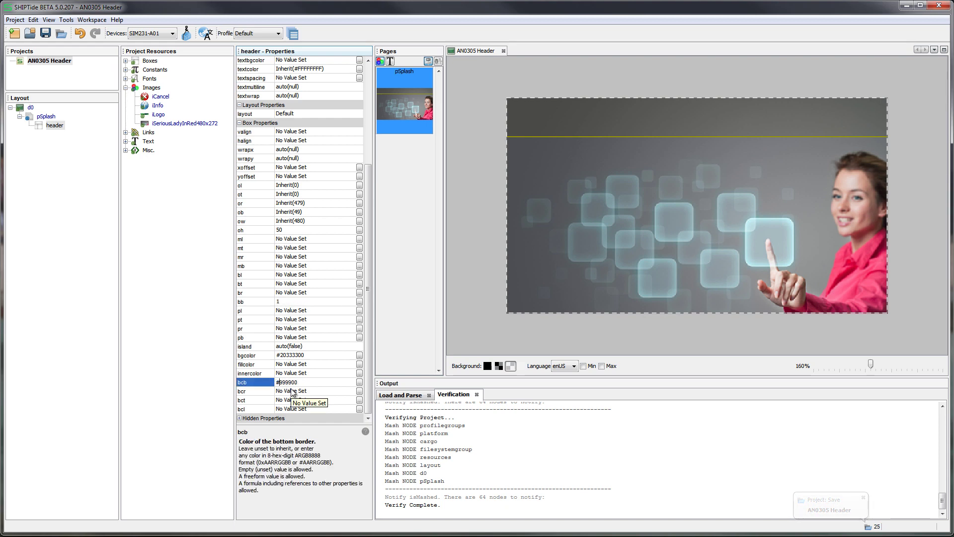
text(60)
key(Return)
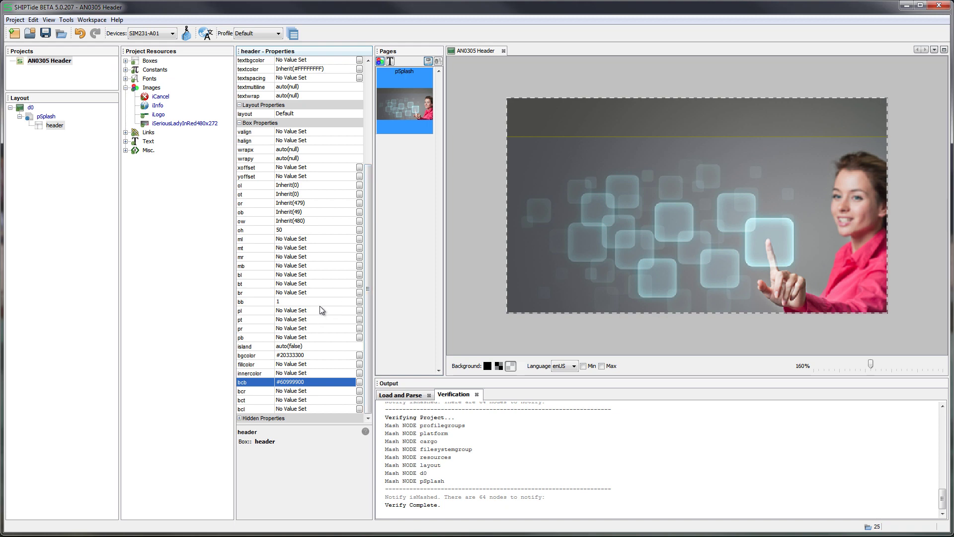
- Set the header box's left margin (ml) and right margin (mr) to 10
click(312, 239)
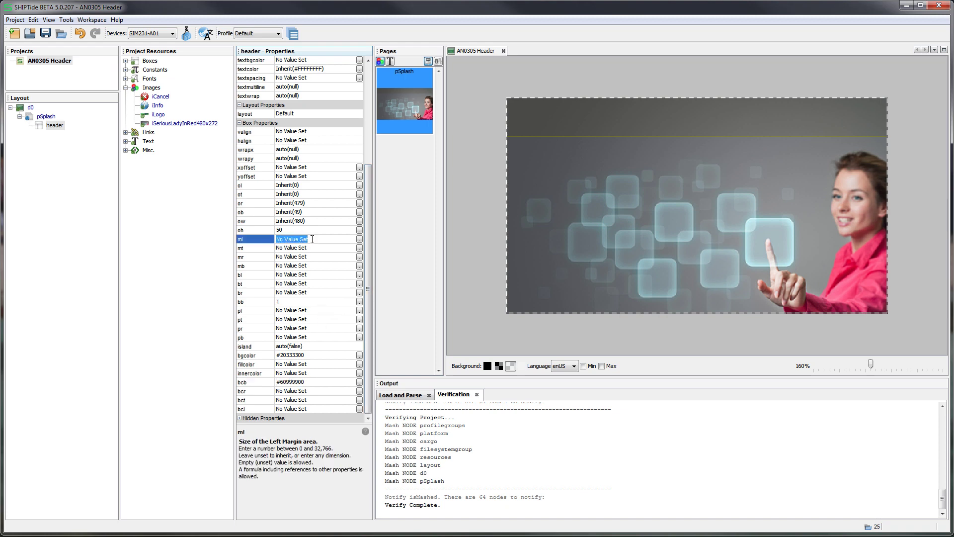
text(10)
key(Return)
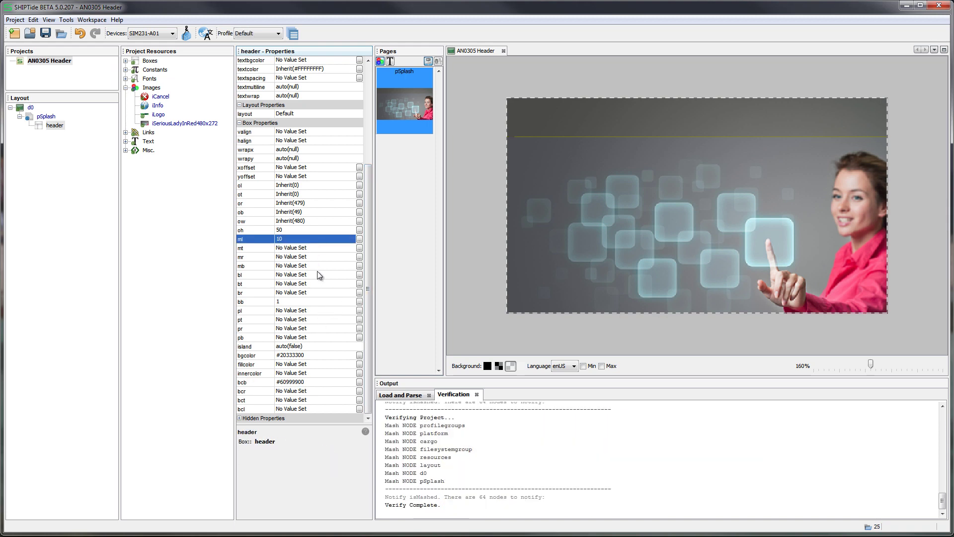
click(320, 256)
text(10)
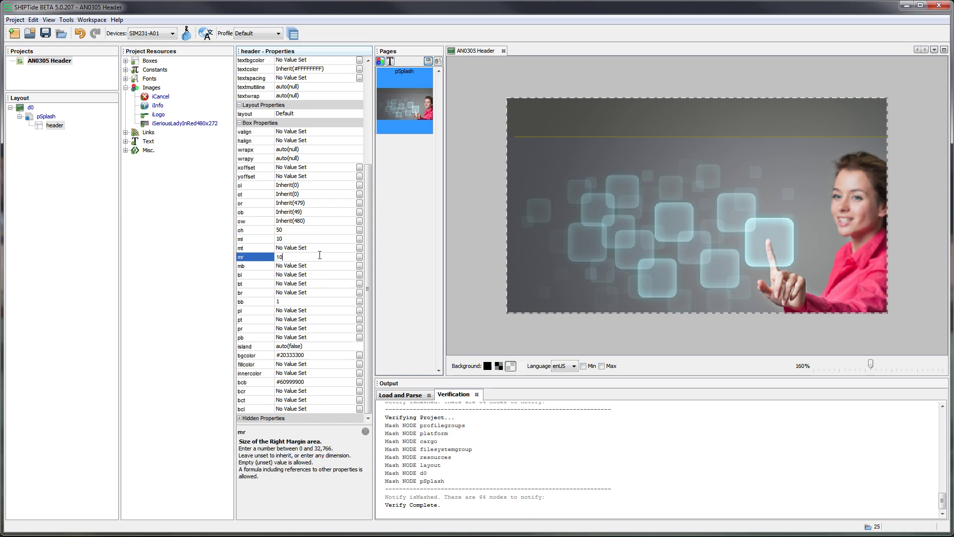
key(Return)
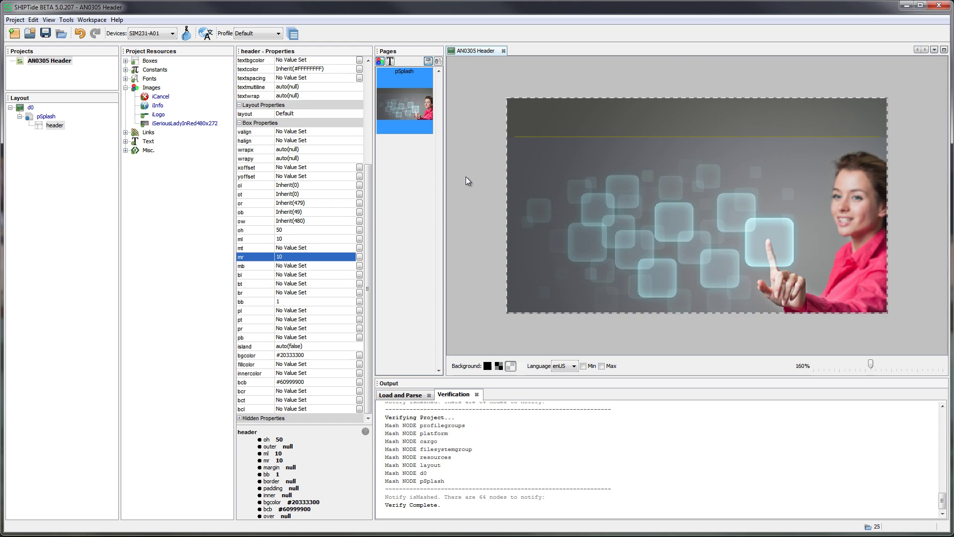
- Clear the header box's left margin (ml) and right margin (mr) values
click(322, 239)
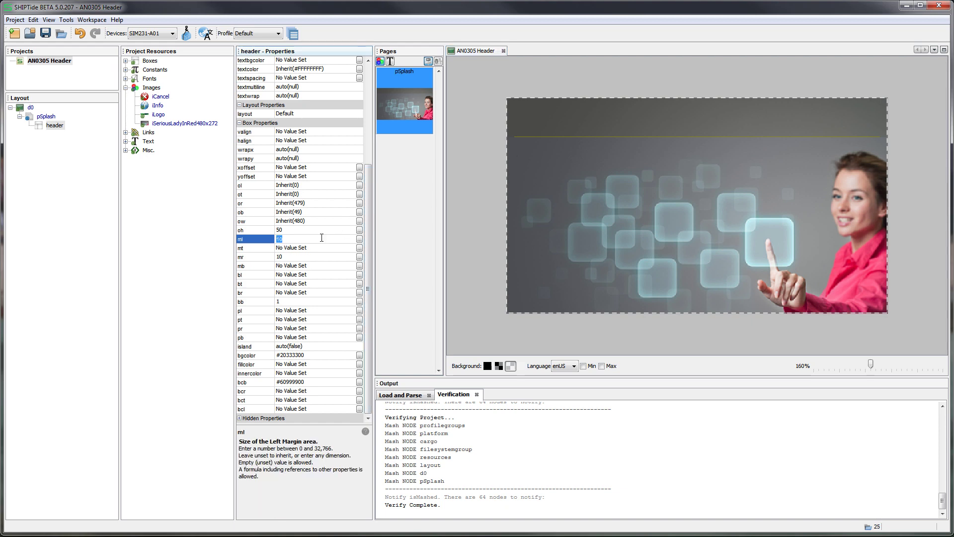
key(Delete)
click(323, 257)
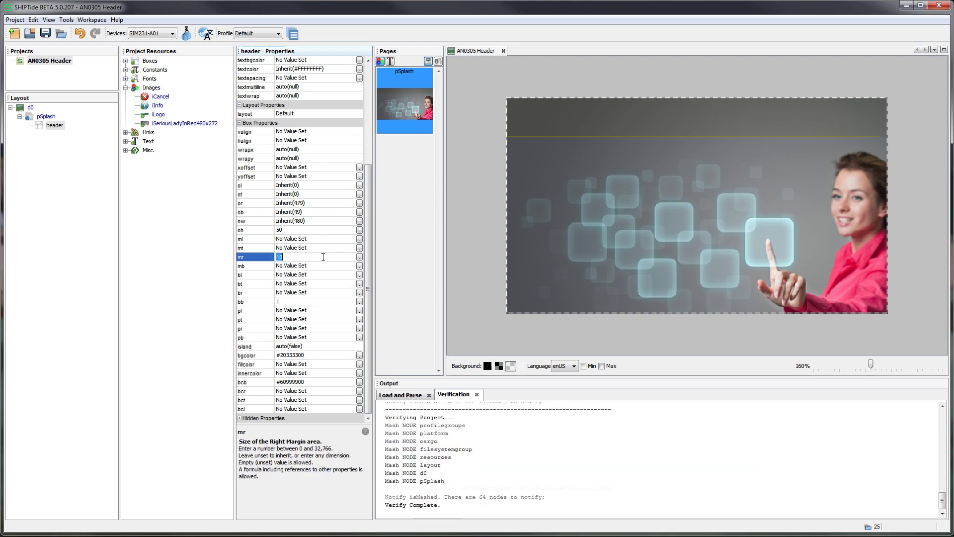
key(Delete)
click(326, 275)
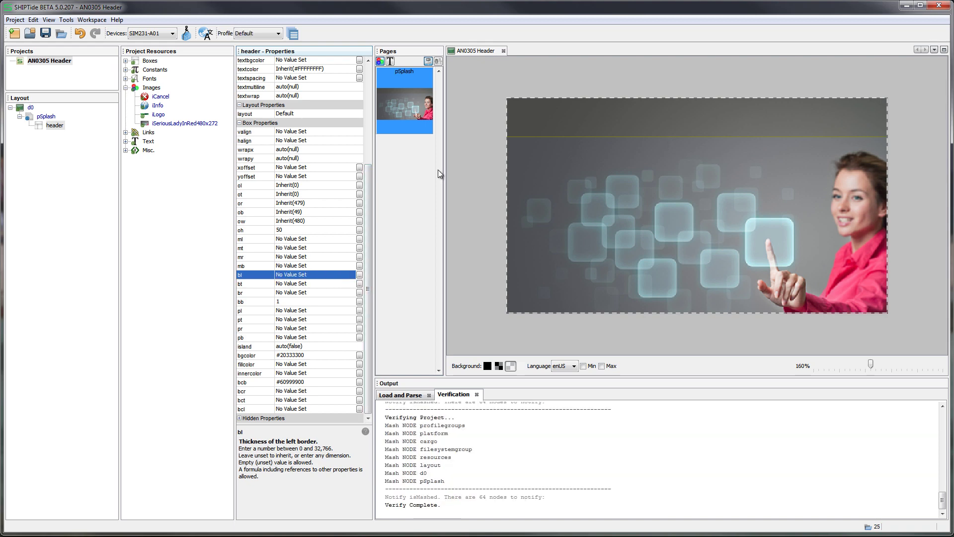
- Add a text element inside the header box and set its value to "Main Page"
click(45, 125)
right_click(46, 126)
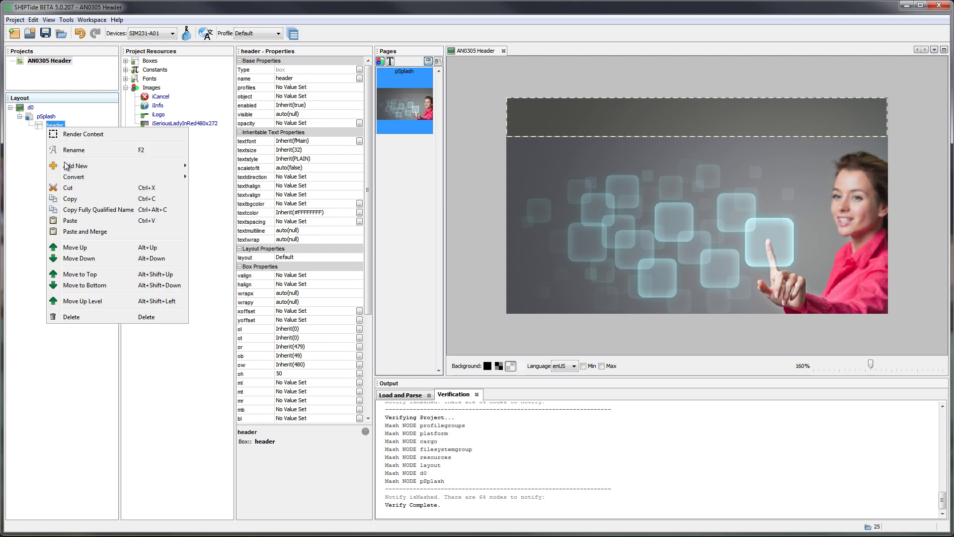
mouse_move(68, 169)
click(206, 199)
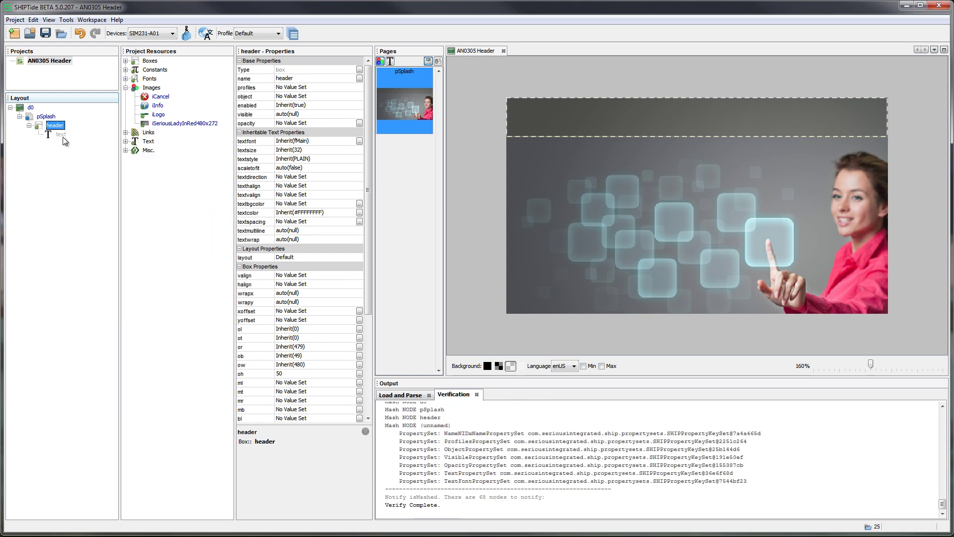
click(326, 126)
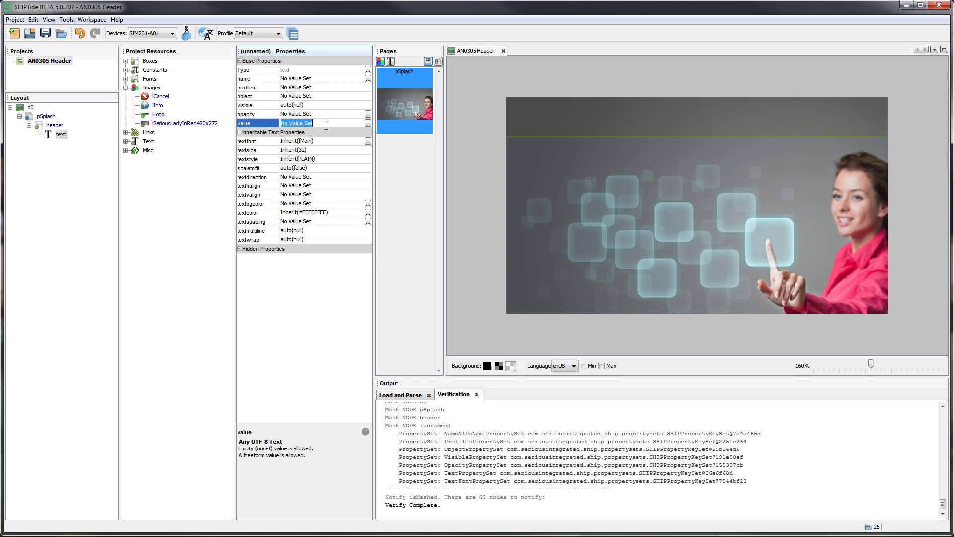
text(Main Page)
key(Return)
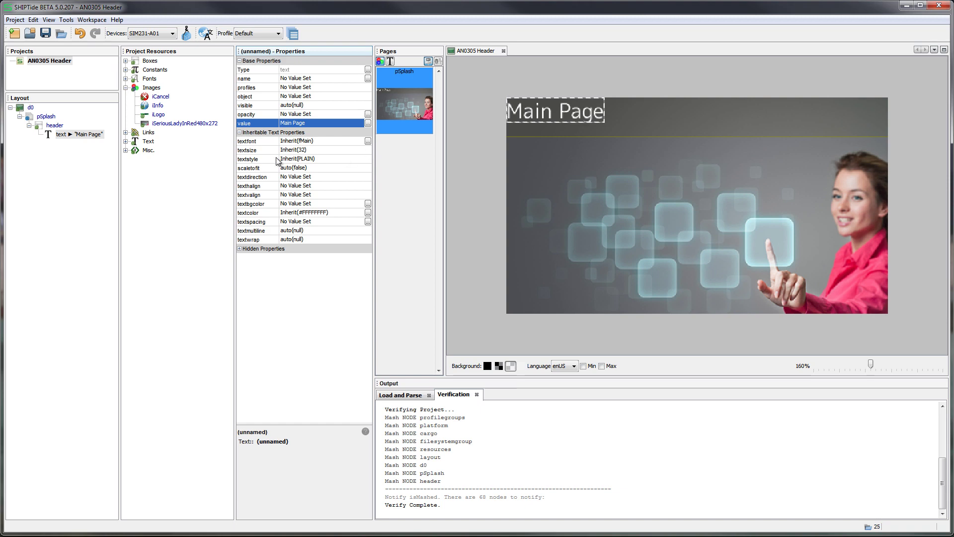
- Set both the vertical and horizontal text alignment of the "Main Page" text to CENTER
click(301, 194)
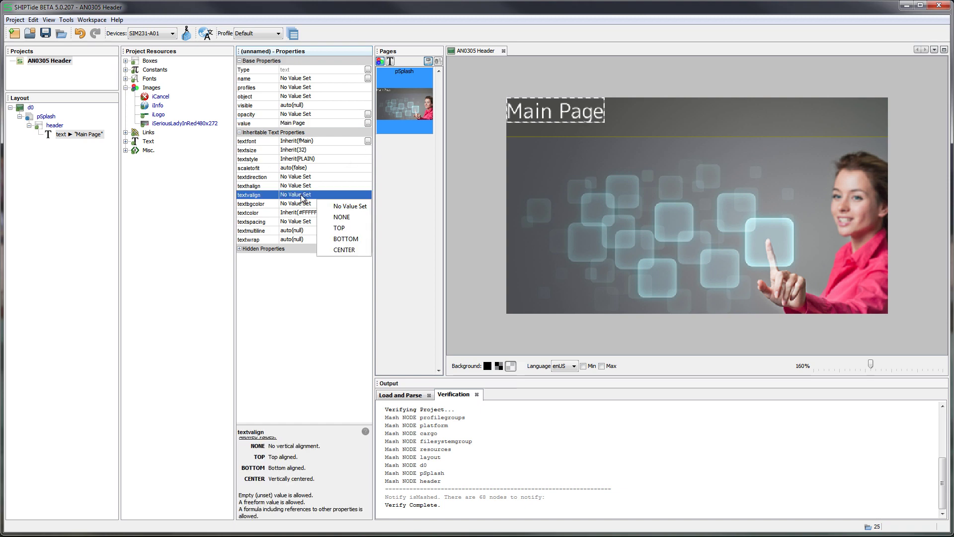
click(338, 250)
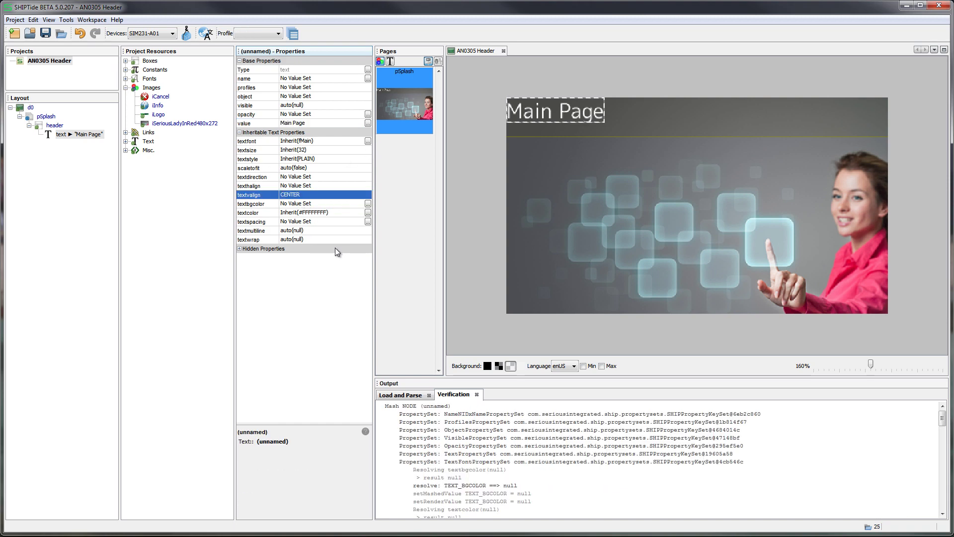
click(313, 186)
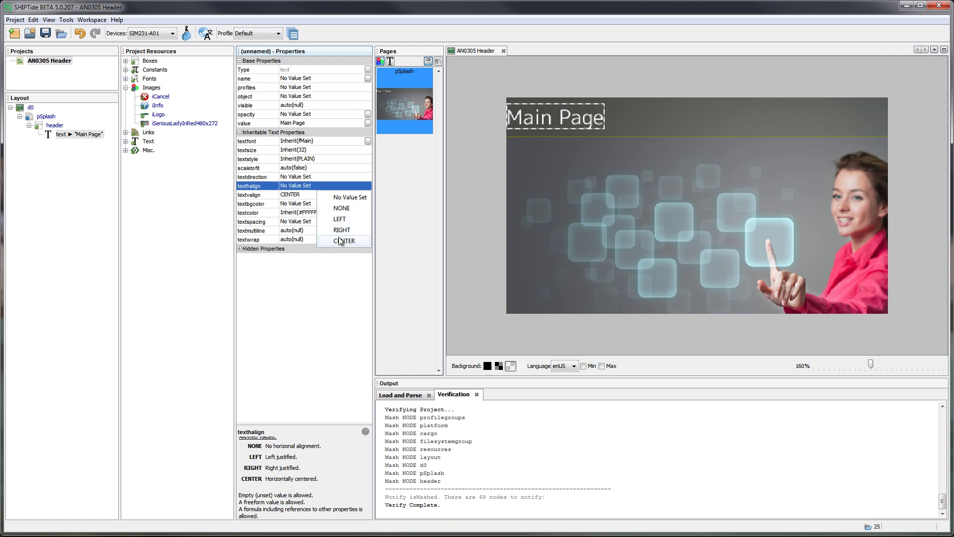
click(338, 237)
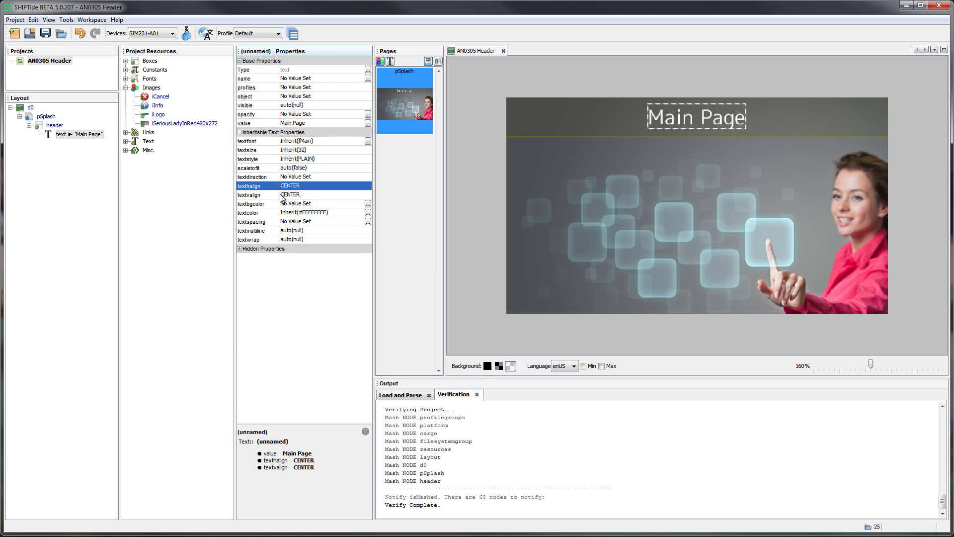
- Move the "Main Page" text out of the header box to directly under pSplash, and return it to the header
click(53, 125)
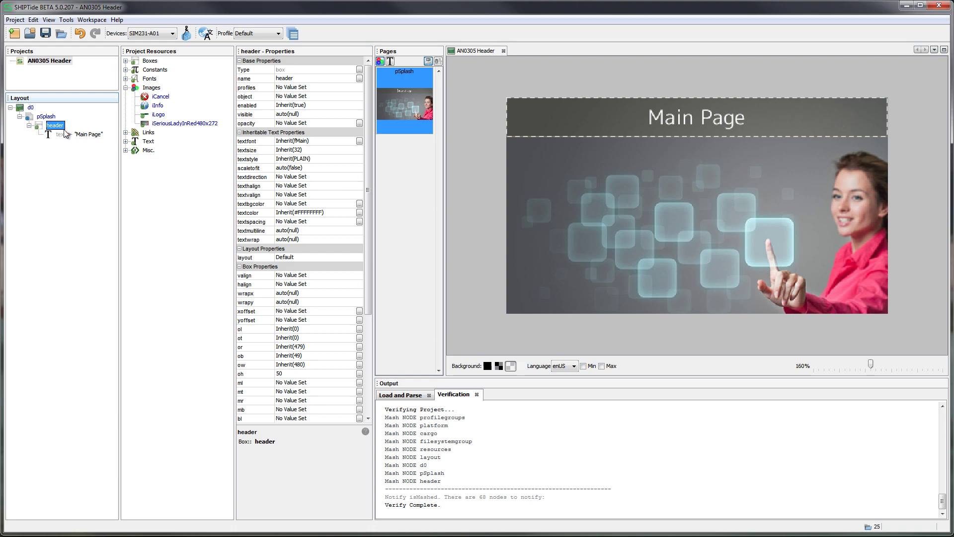
click(56, 135)
drag(56, 138, 44, 121)
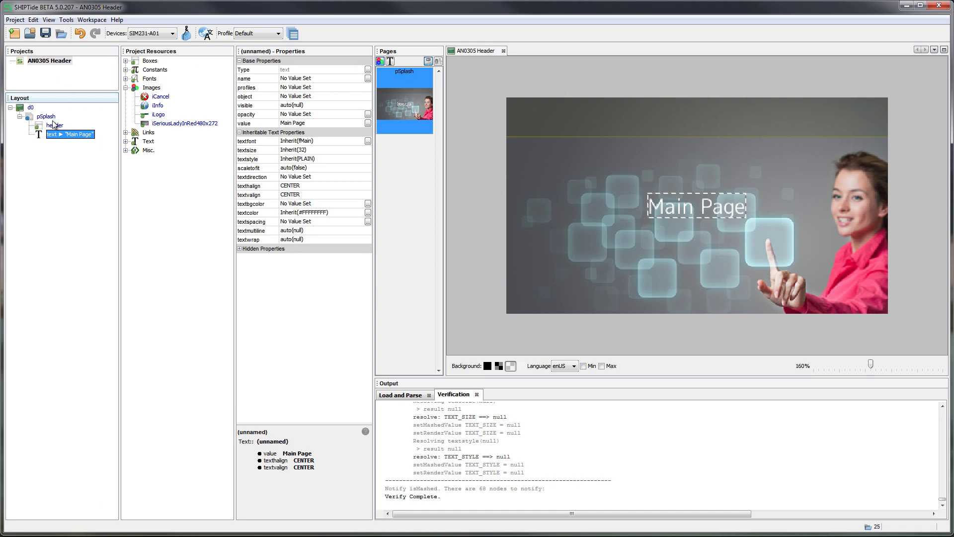
drag(49, 126, 53, 129)
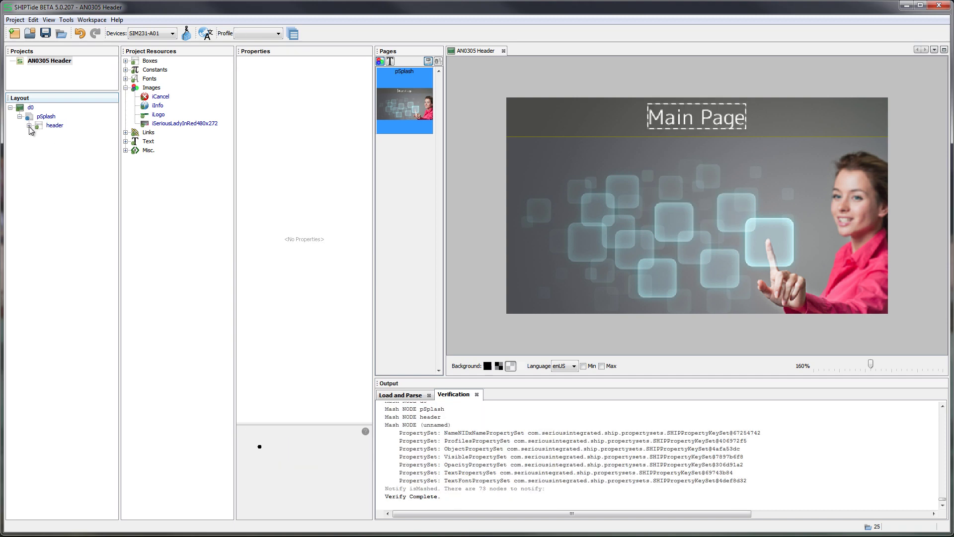
- Name the "Main Page" text element inside the header box "title"
click(29, 126)
click(68, 134)
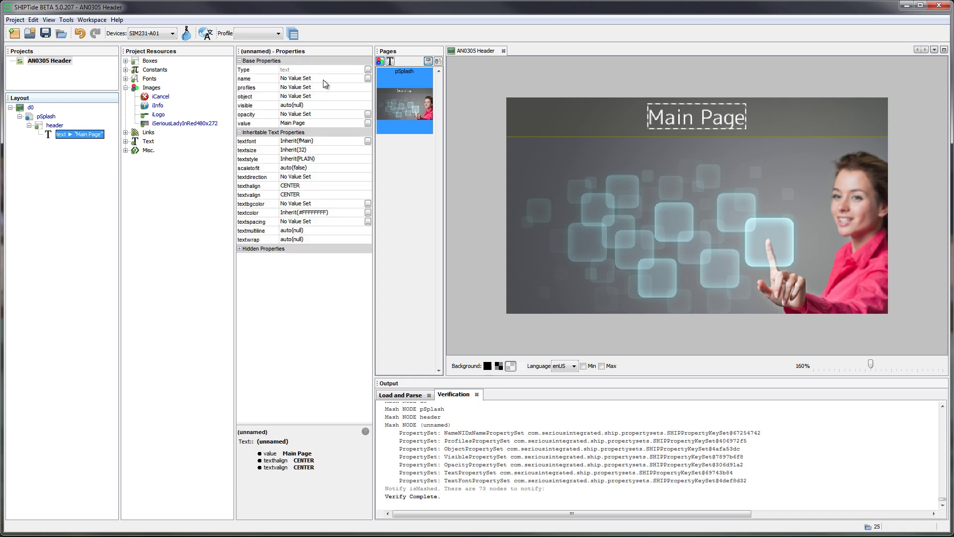
click(324, 79)
text(title)
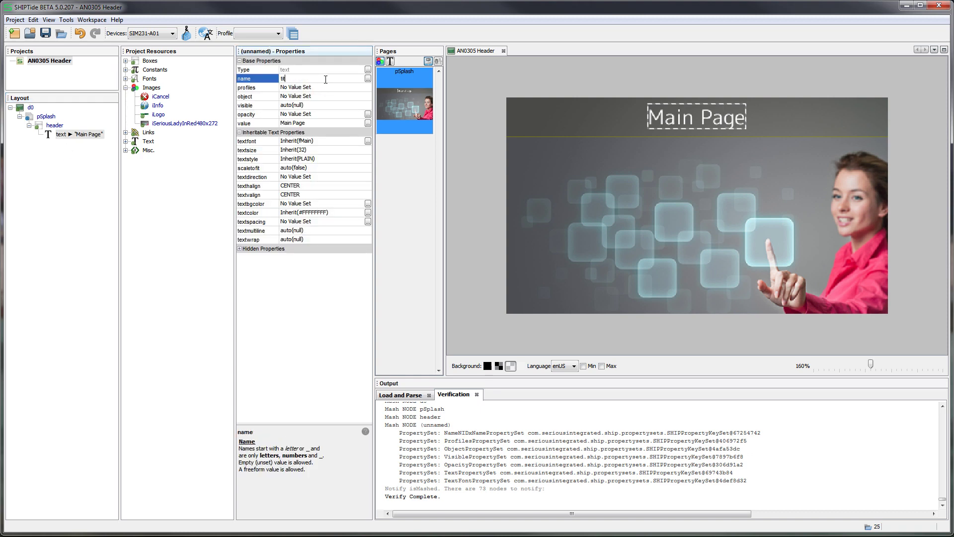
key(Return)
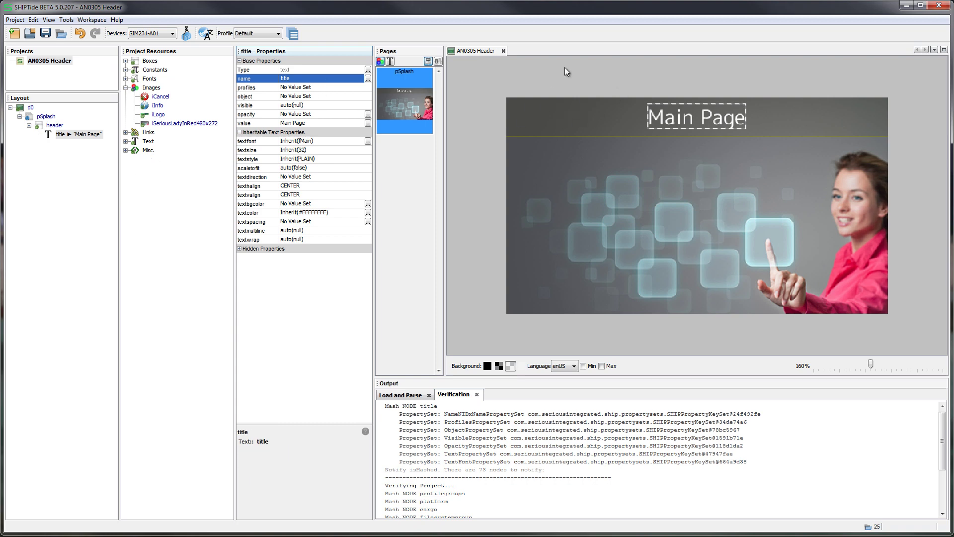
- Add a frame inside the header box and assign the iLogo image resource to it
click(56, 126)
right_click(55, 127)
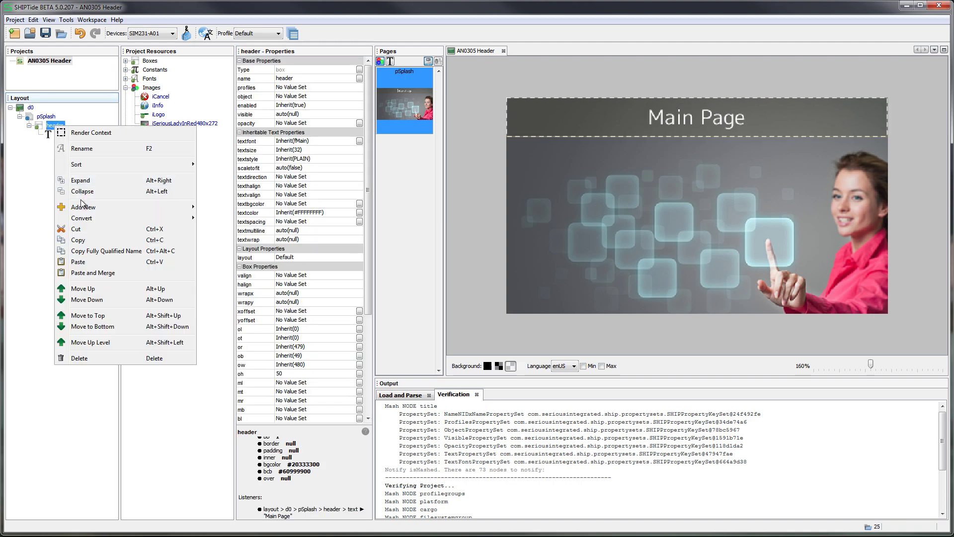
mouse_move(82, 209)
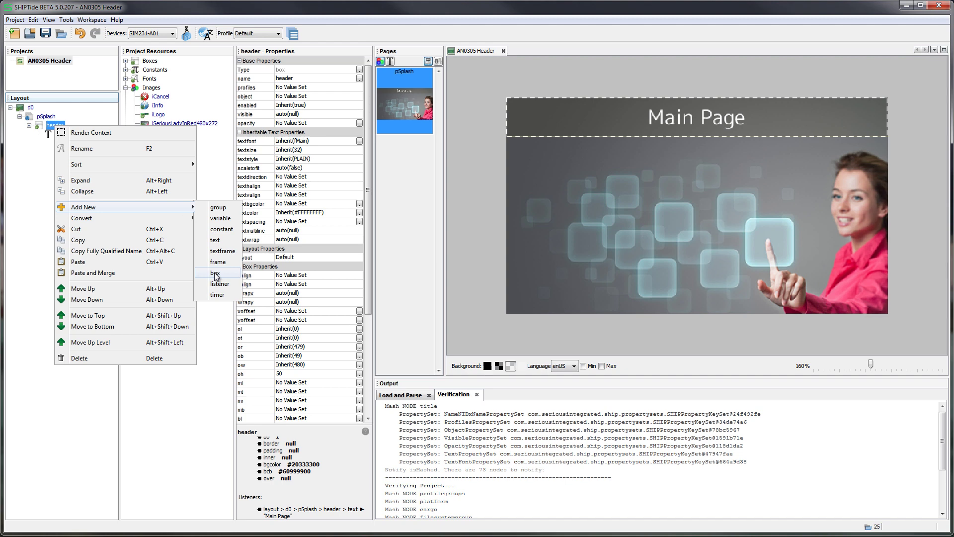
click(215, 274)
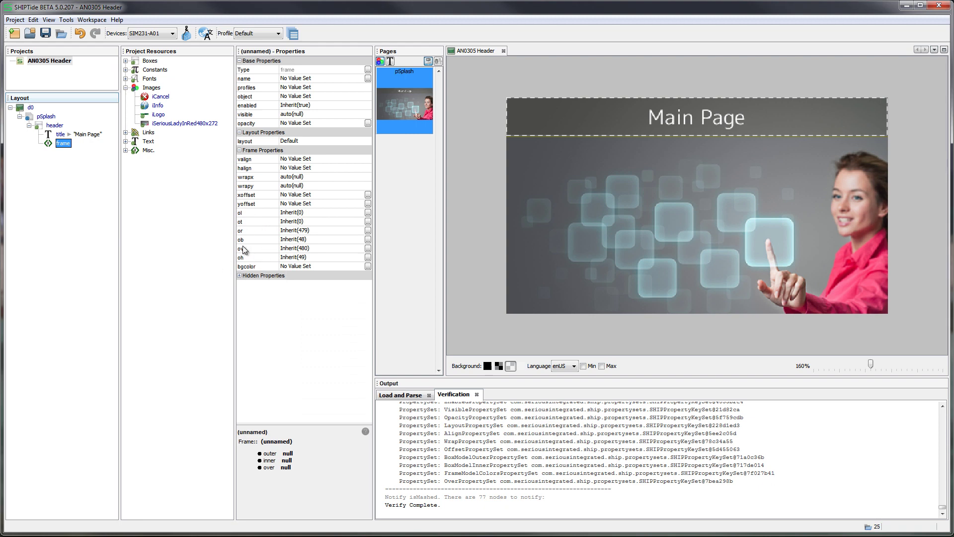
mouse_move(244, 249)
click(160, 115)
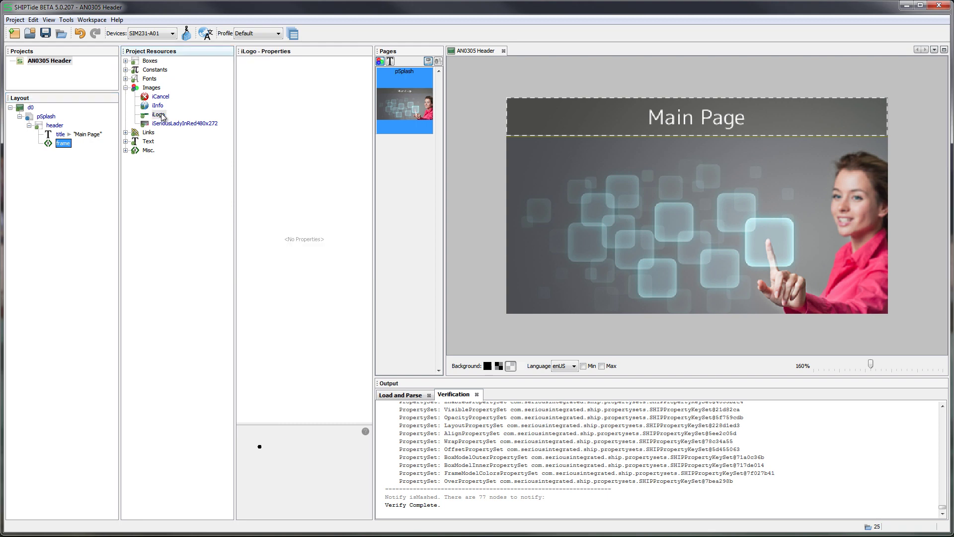
drag(162, 117, 61, 142)
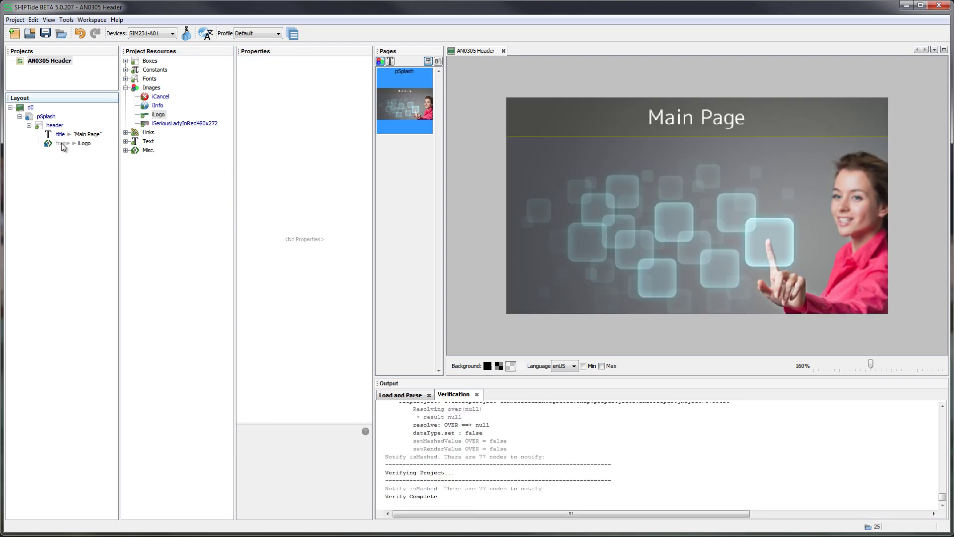
- Try to scale the iLogo image resource's outer width with the formula 175*.75
click(65, 144)
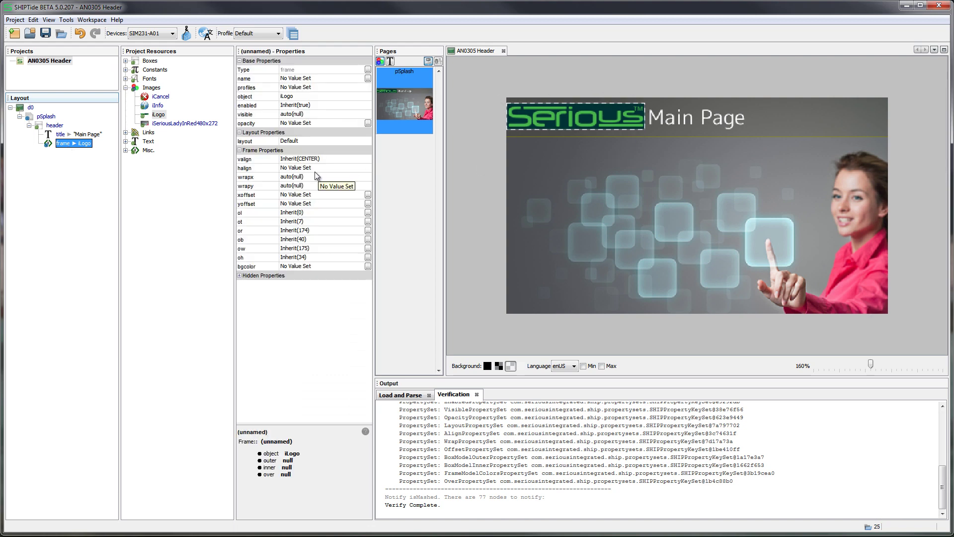
click(160, 115)
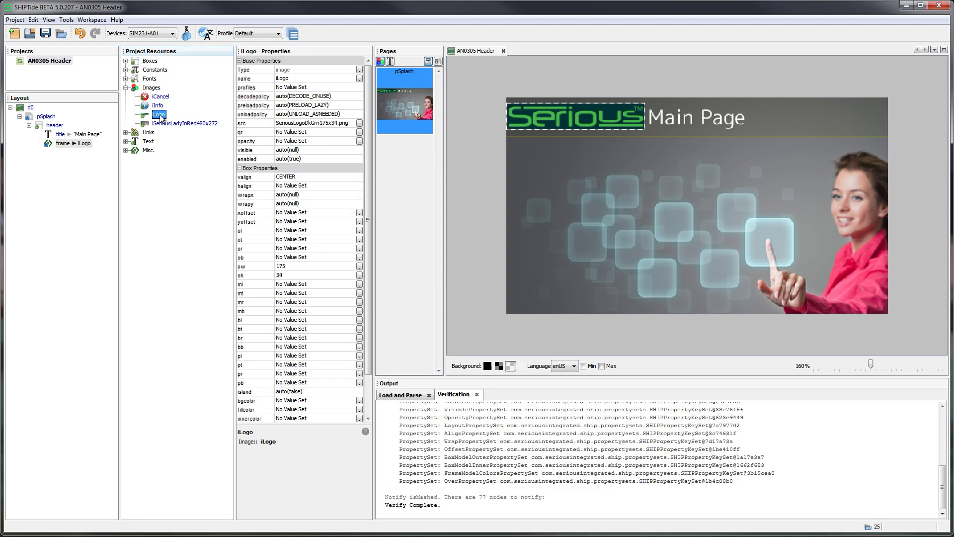
click(298, 265)
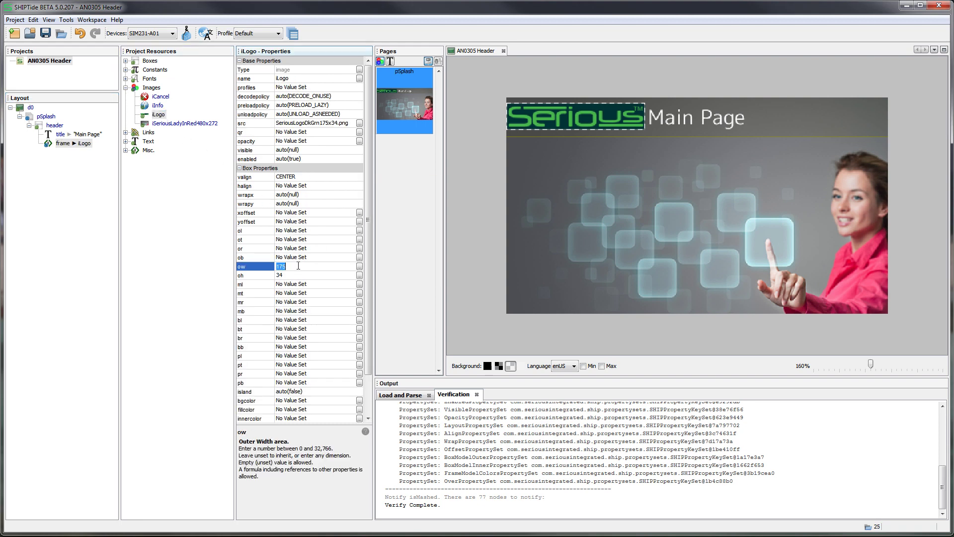
click(304, 267)
text(*.75)
key(Return)
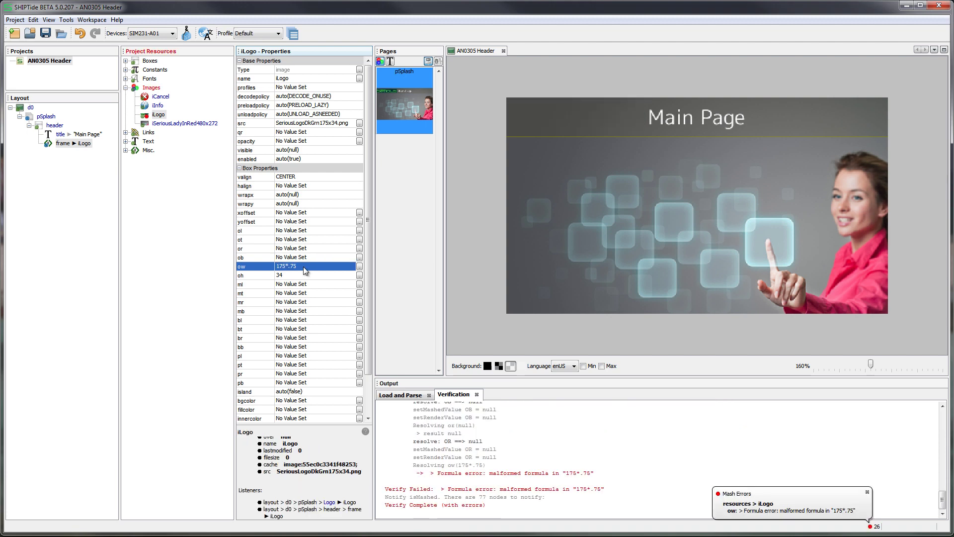
- Set the iLogo image's outer width to 175*0.75 and its outer height to 34*0.75
click(301, 275)
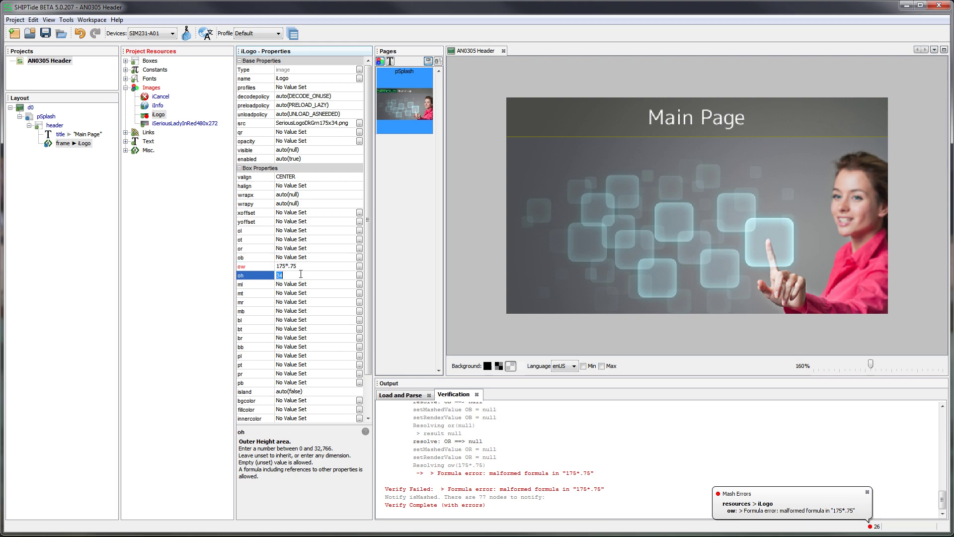
double_click(290, 266)
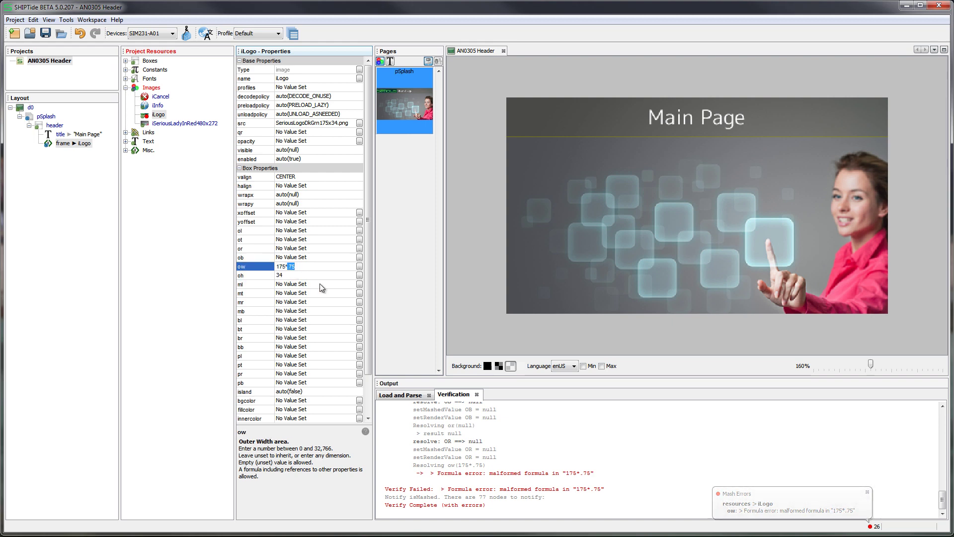
text(0.75)
key(Return)
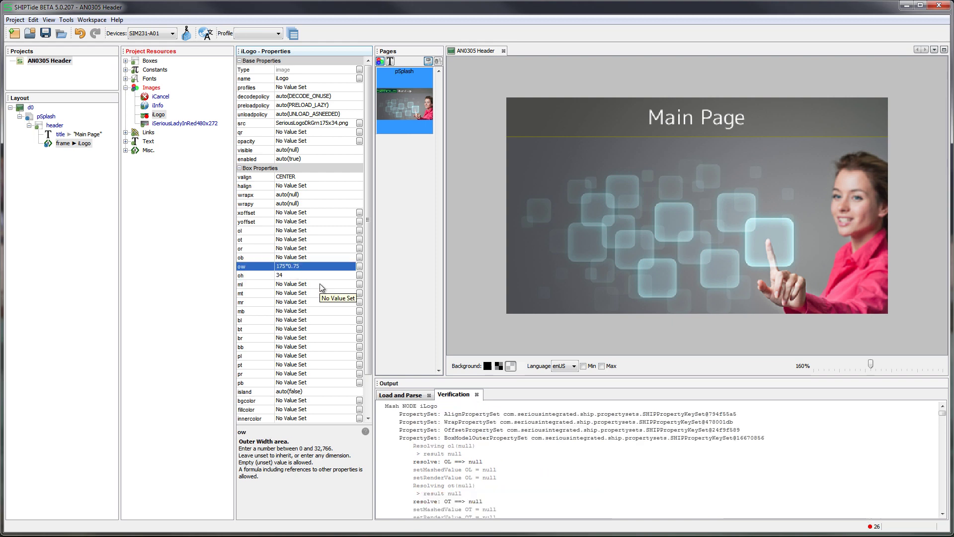
click(293, 275)
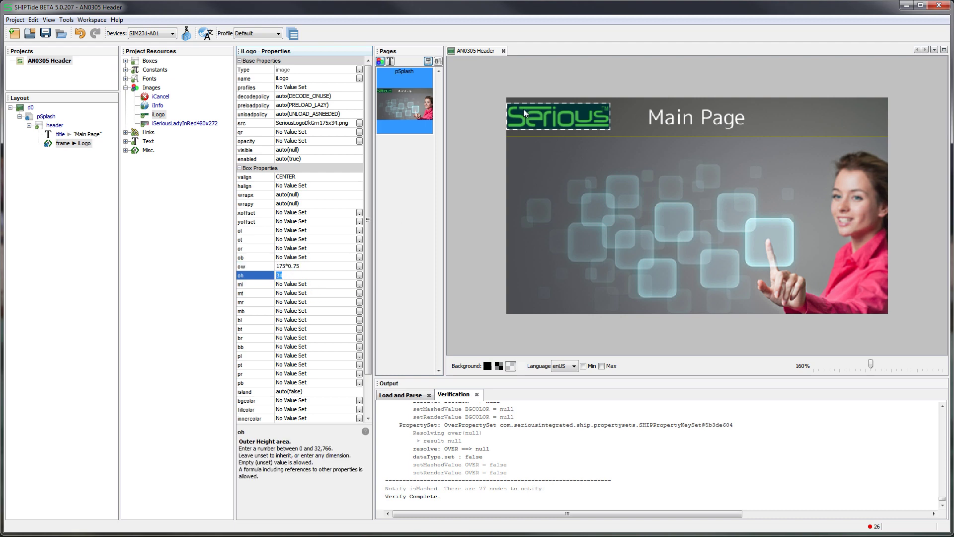
click(298, 276)
key(Return)
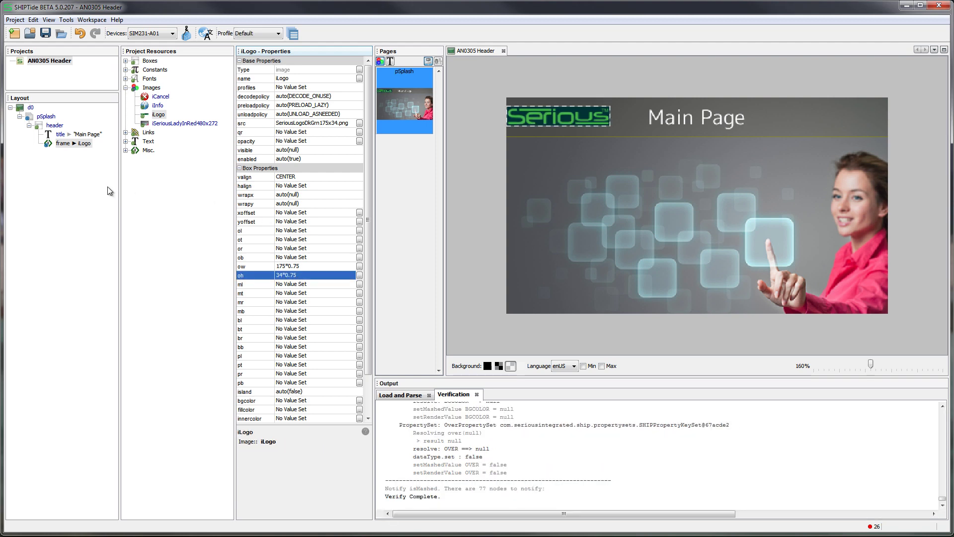
- Set the left margin of the header box to 10
click(68, 144)
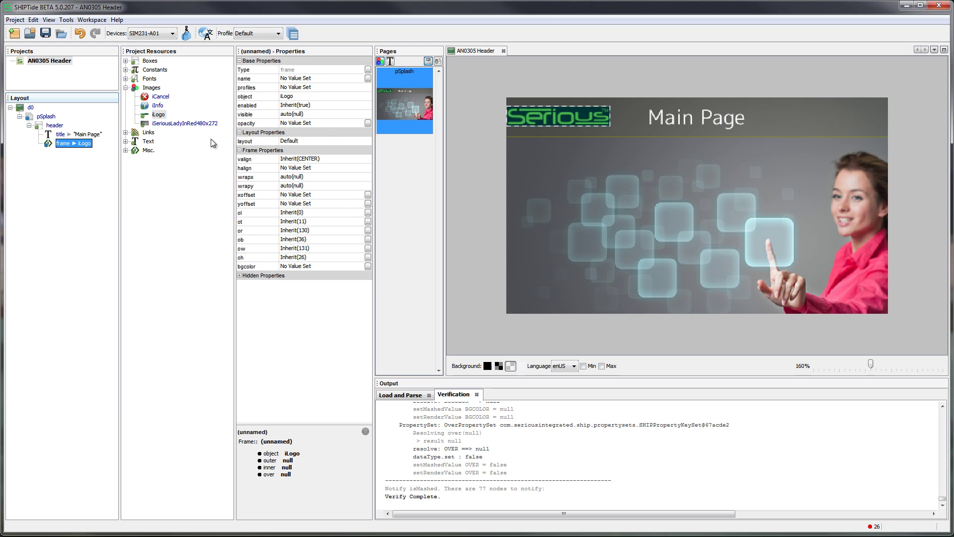
click(56, 126)
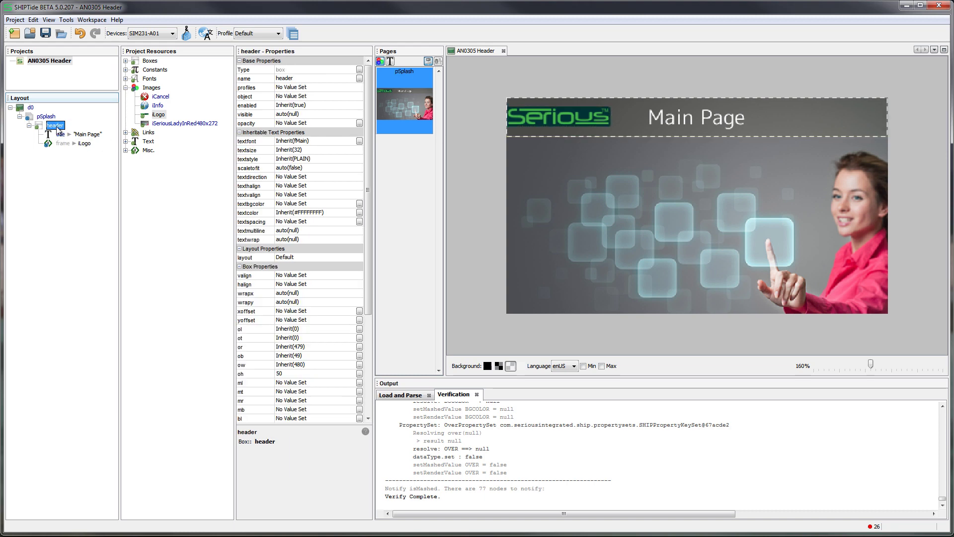
scroll(281, 343, down, 5)
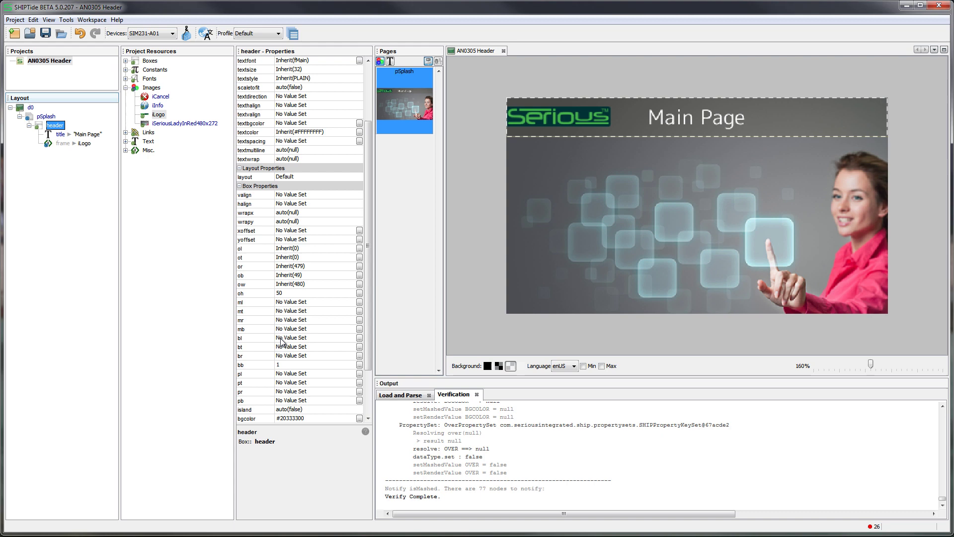
click(313, 302)
text(10)
key(Return)
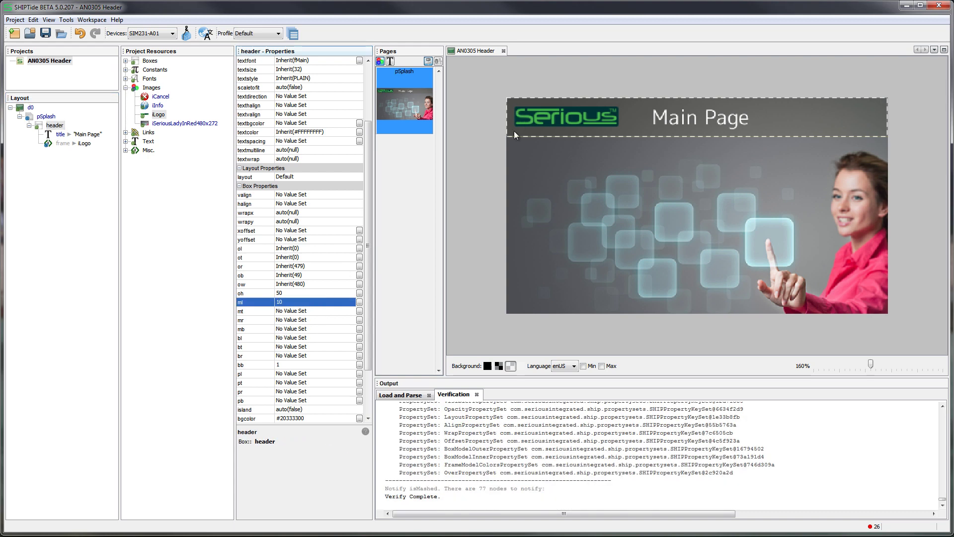
click(47, 117)
scroll(347, 156, up, 3)
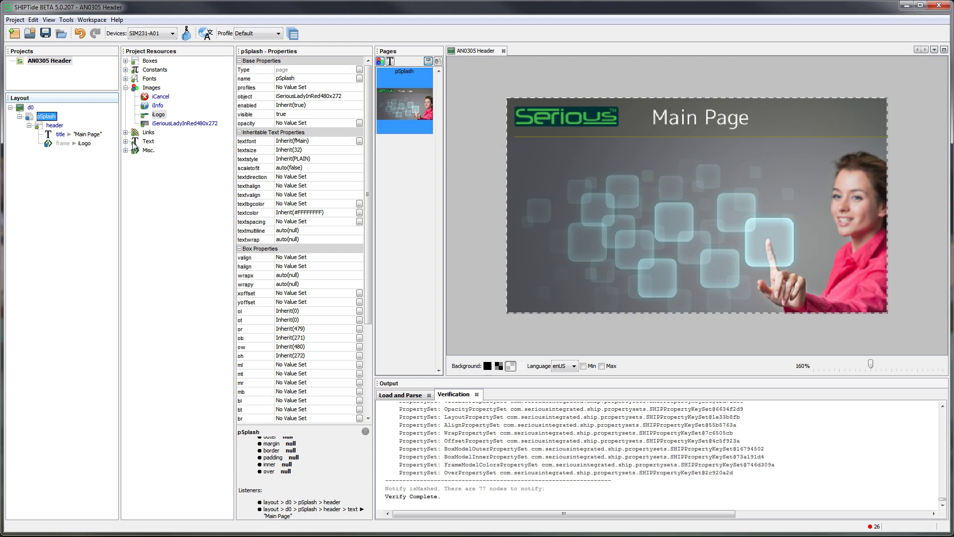
- Clear the header box's left margin and set its left padding to 10 instead
click(61, 125)
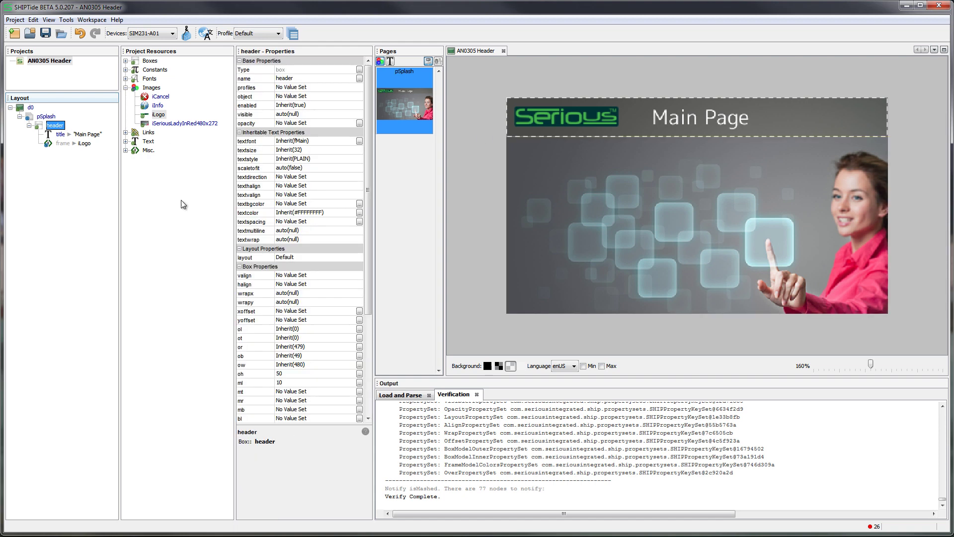
click(300, 383)
key(BackSpace)
key(Return)
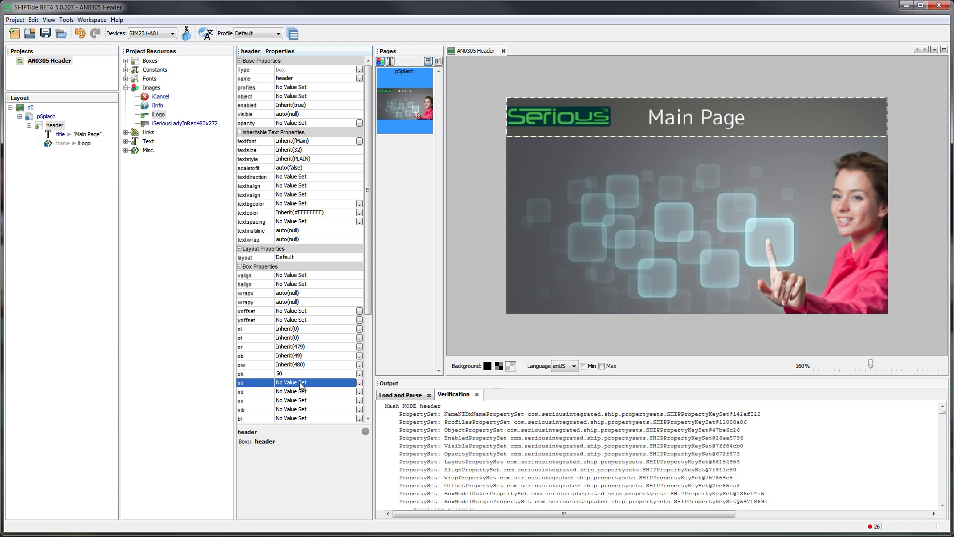
scroll(298, 371, down, 4)
click(310, 347)
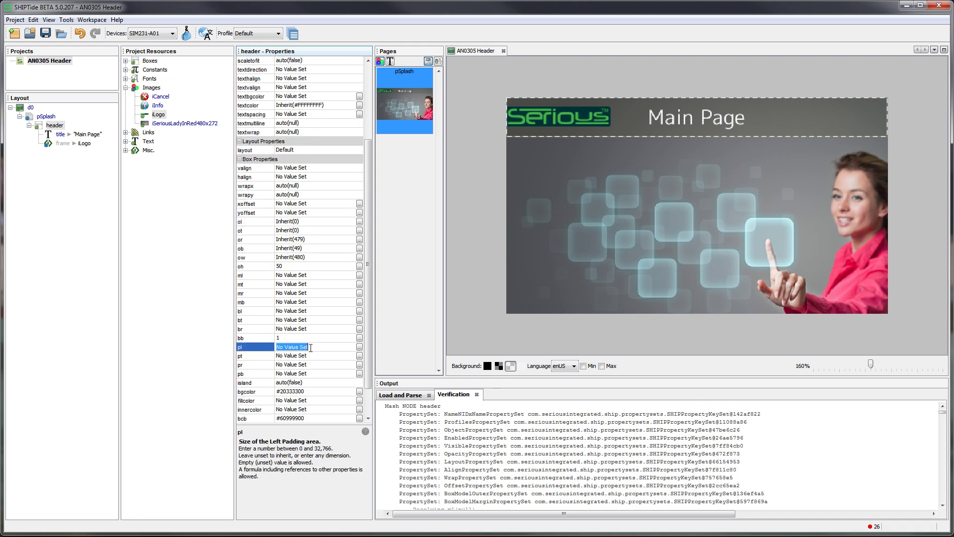
text(10)
key(Return)
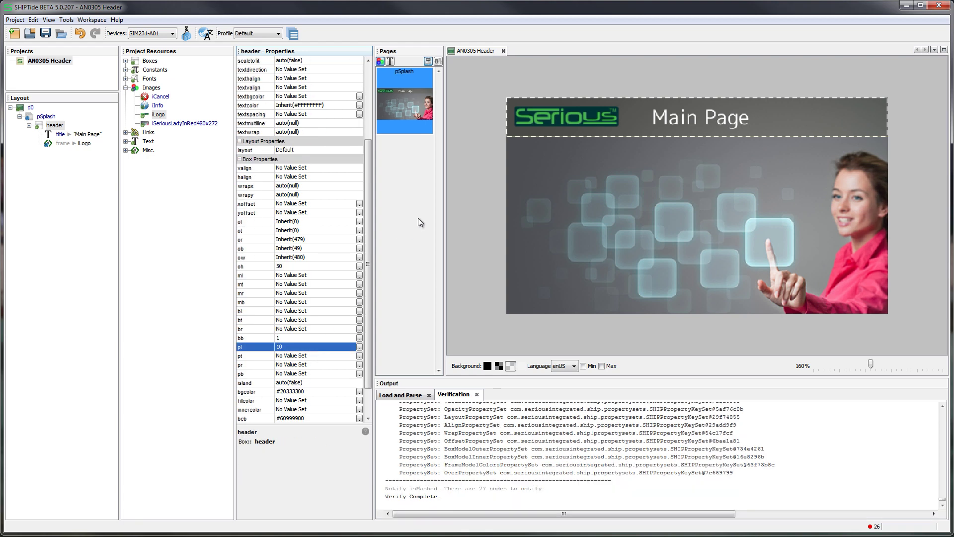
click(46, 117)
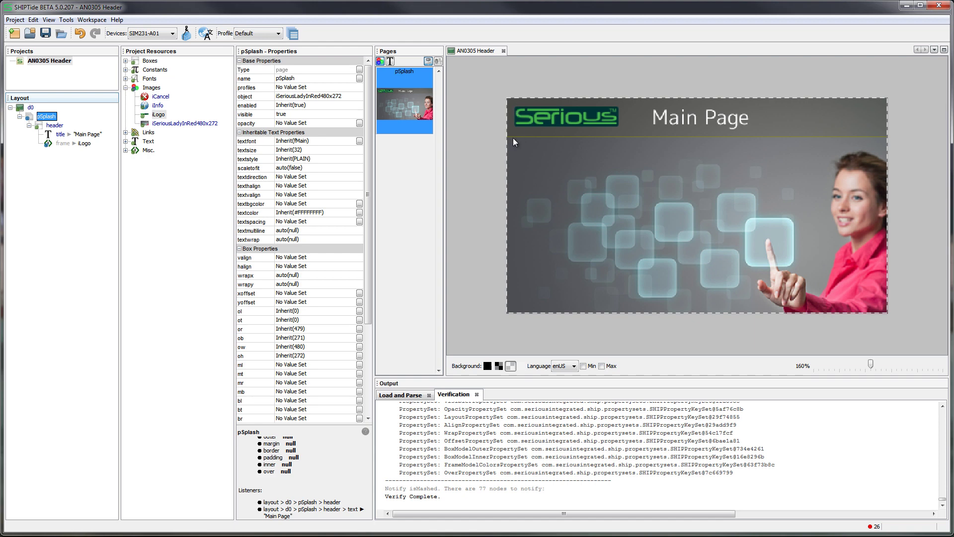
- Set the iLogo frame's horizontal alignment to LEFT and its vertical alignment to CENTER
click(58, 143)
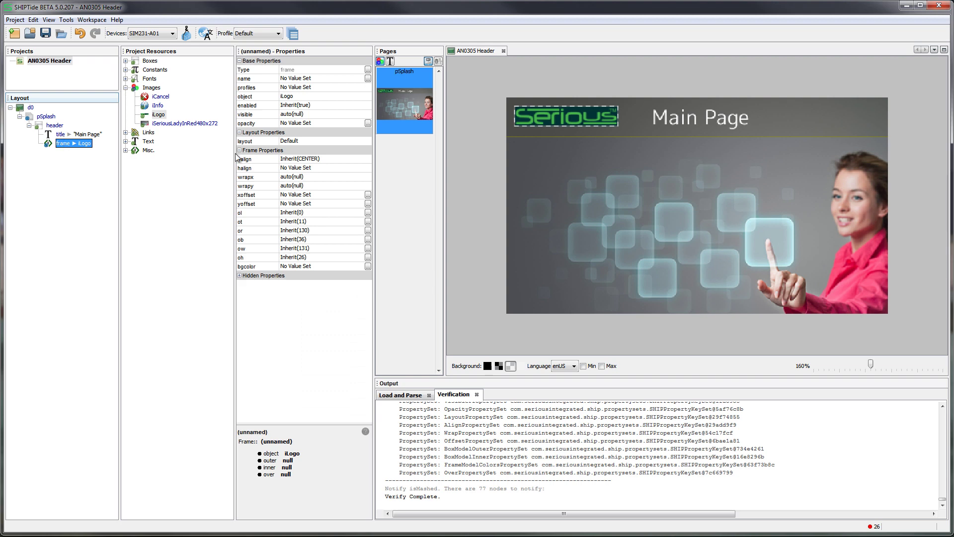
click(303, 170)
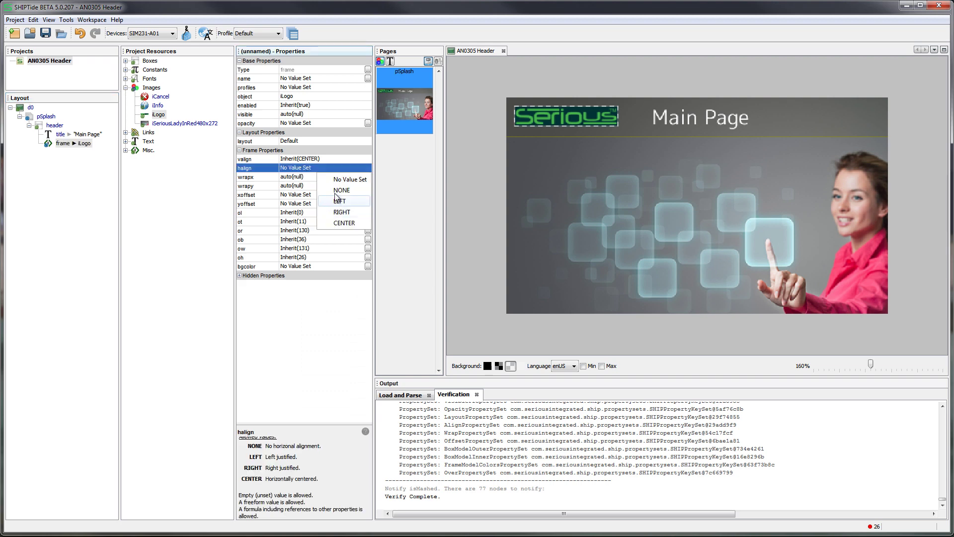
click(340, 201)
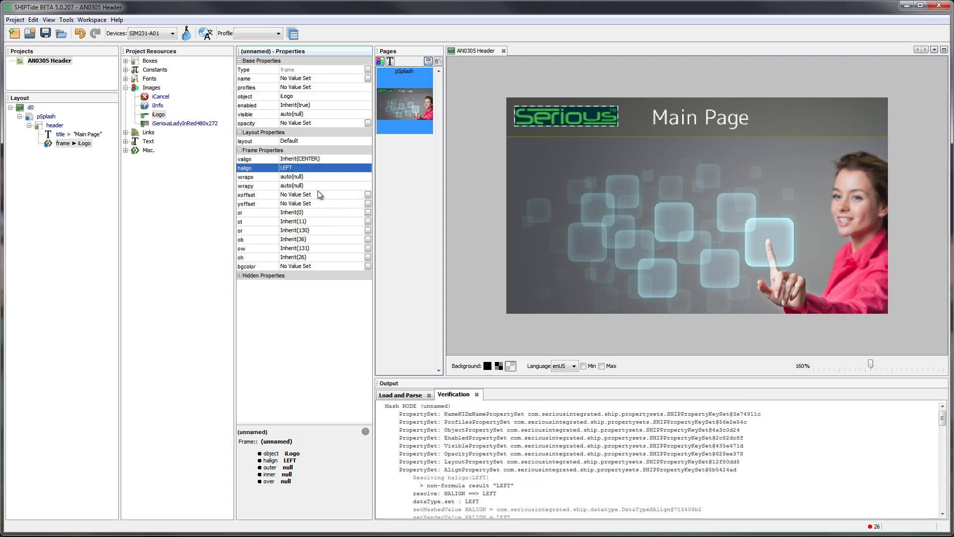
click(305, 159)
click(343, 203)
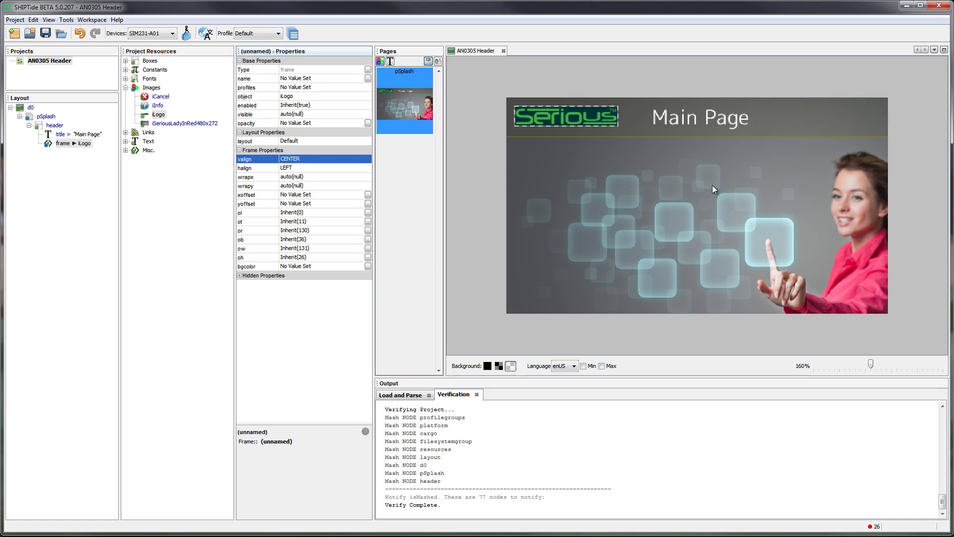
- Add a new box inside the header box, below the iLogo frame, and select it
click(49, 126)
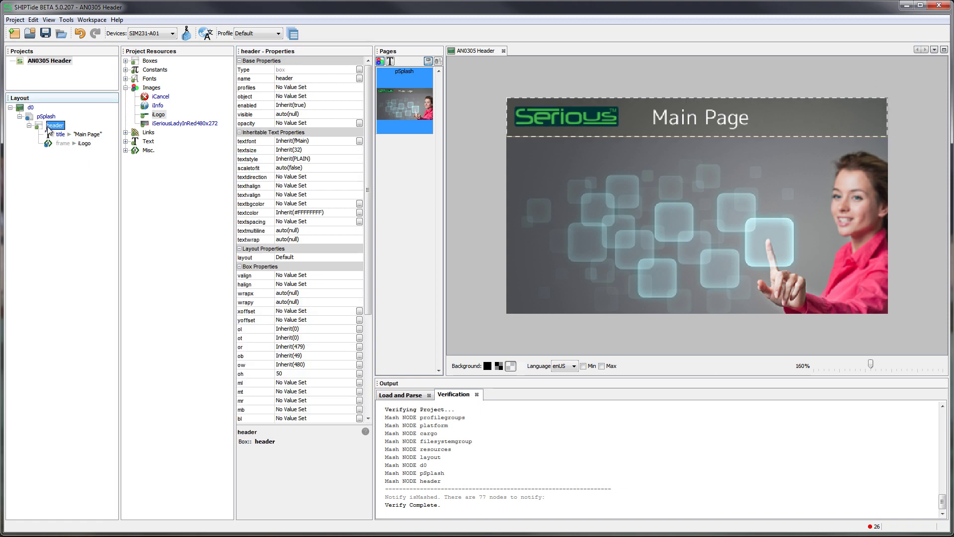
right_click(49, 127)
mouse_move(91, 209)
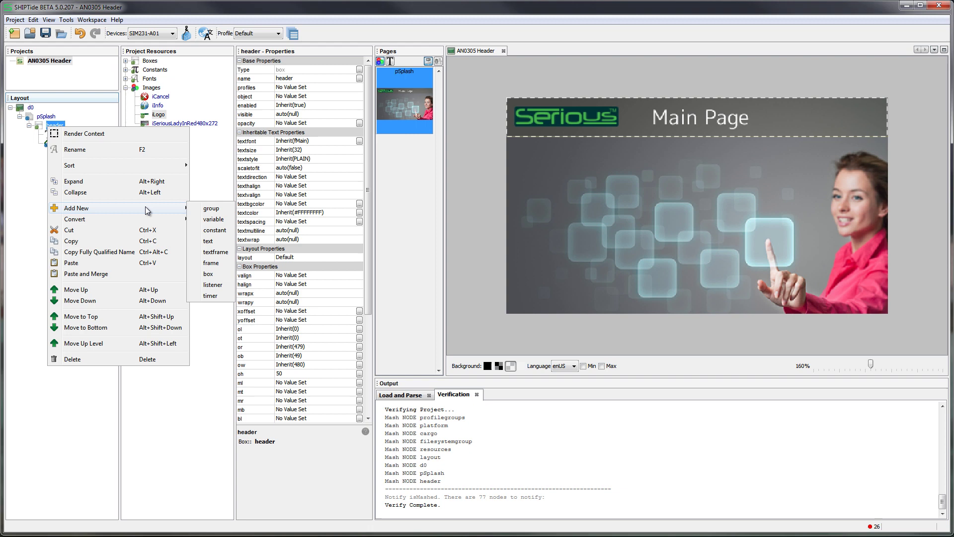
click(209, 274)
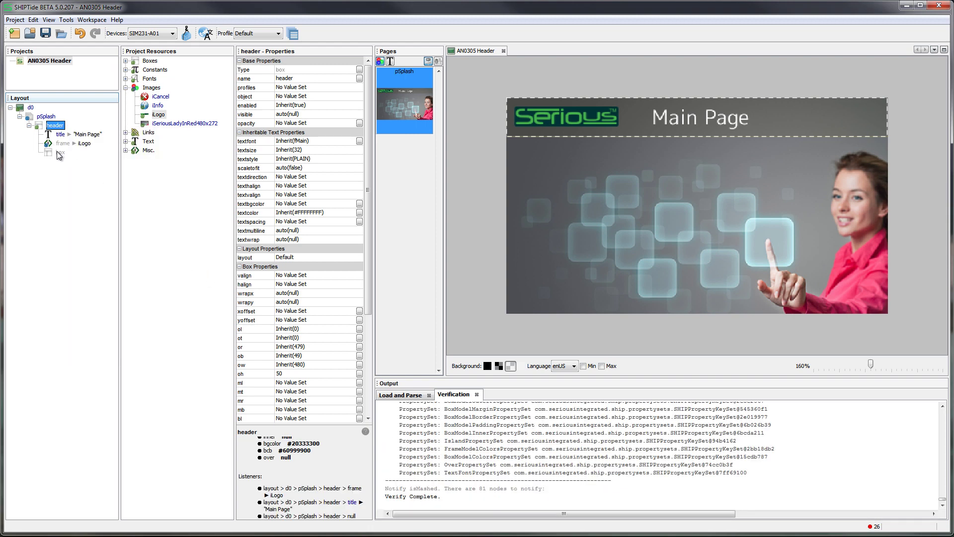
click(60, 153)
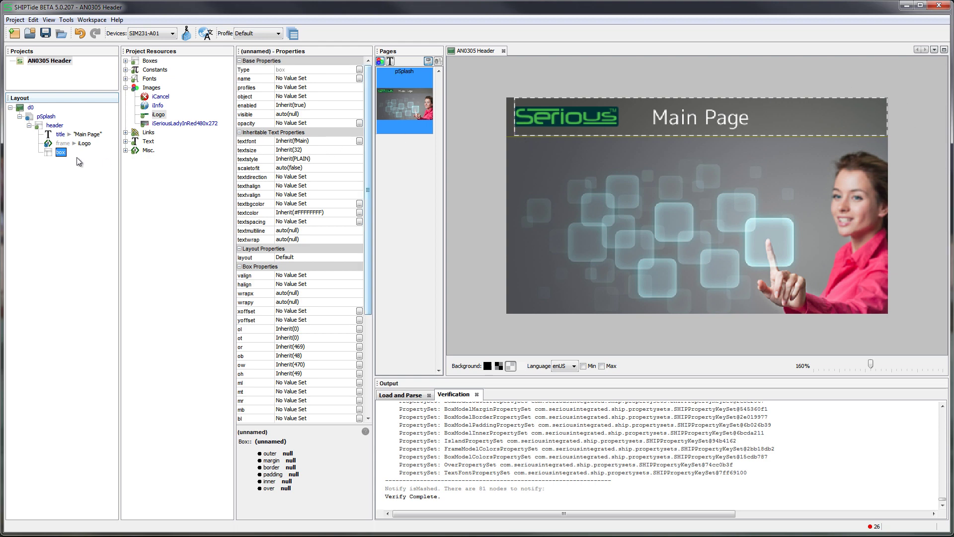
- Set the right padding of the header box to 10
click(47, 125)
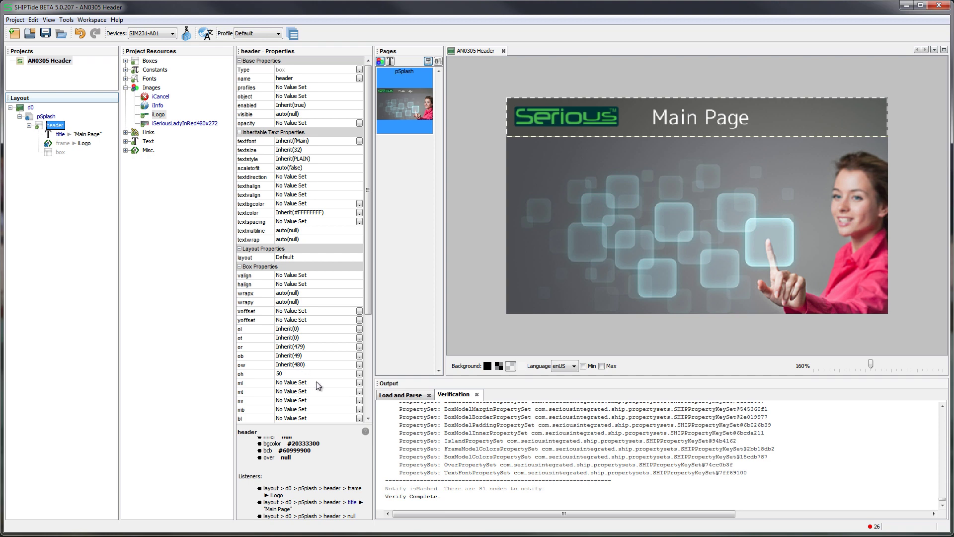
scroll(313, 384, down, 4)
click(317, 356)
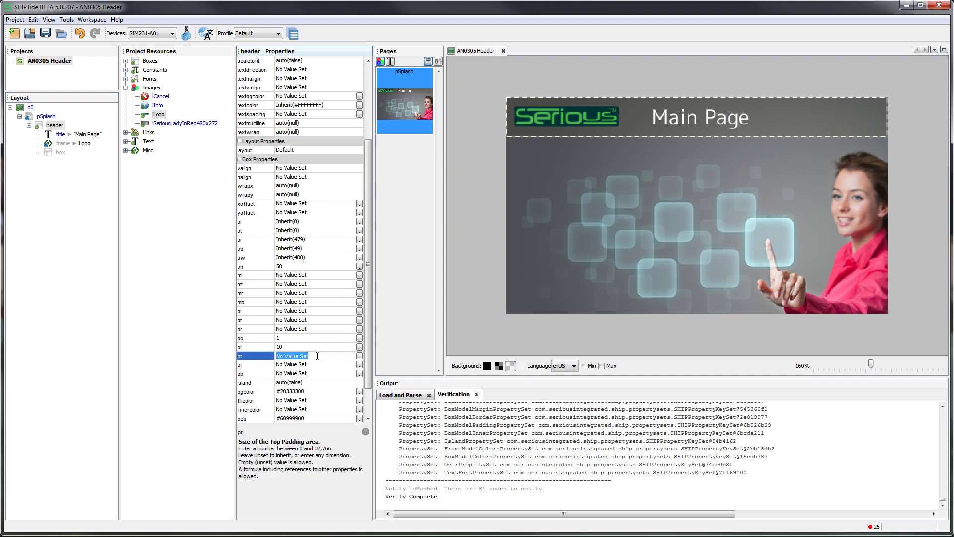
click(317, 366)
text(10)
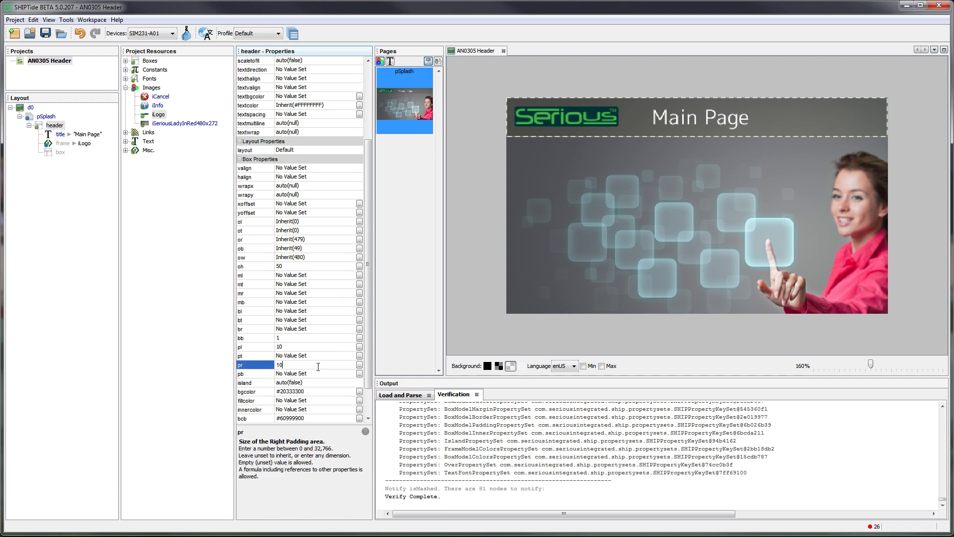
key(Return)
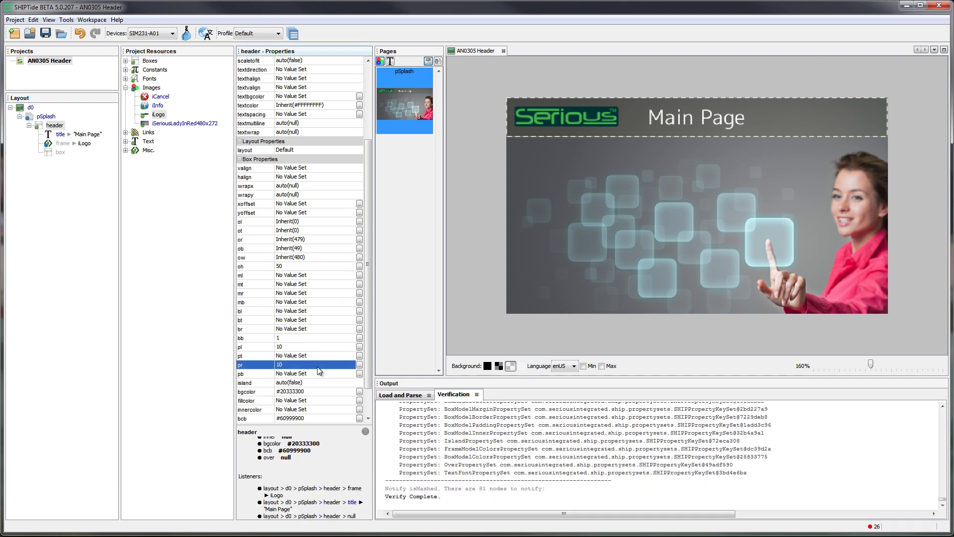
- Set the new inner box's outer width to 100 and its horizontal alignment to RIGHT
click(60, 153)
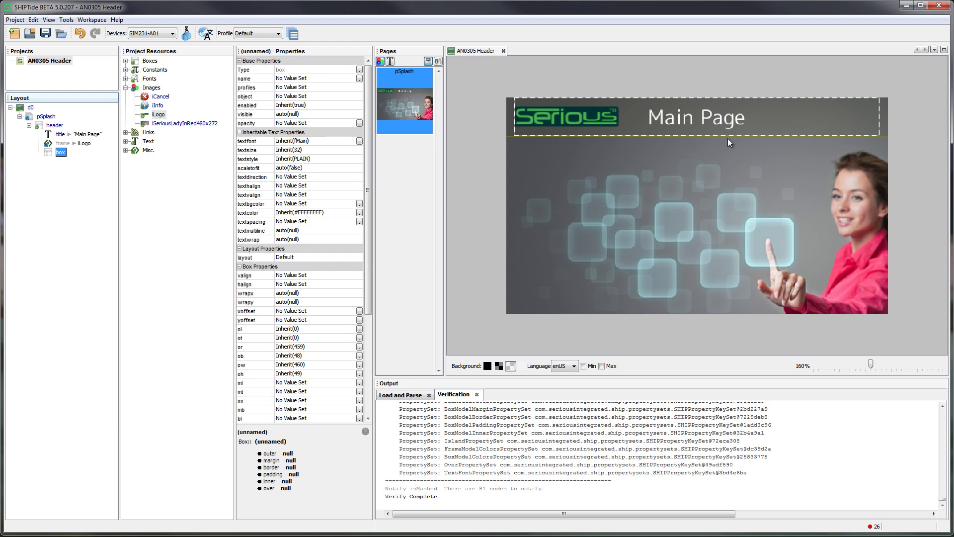
click(315, 364)
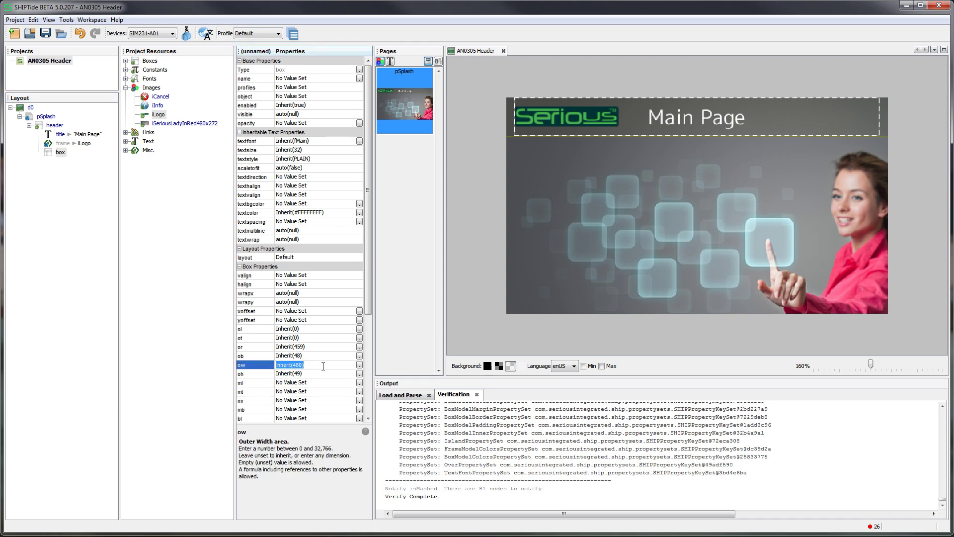
text(100)
key(Return)
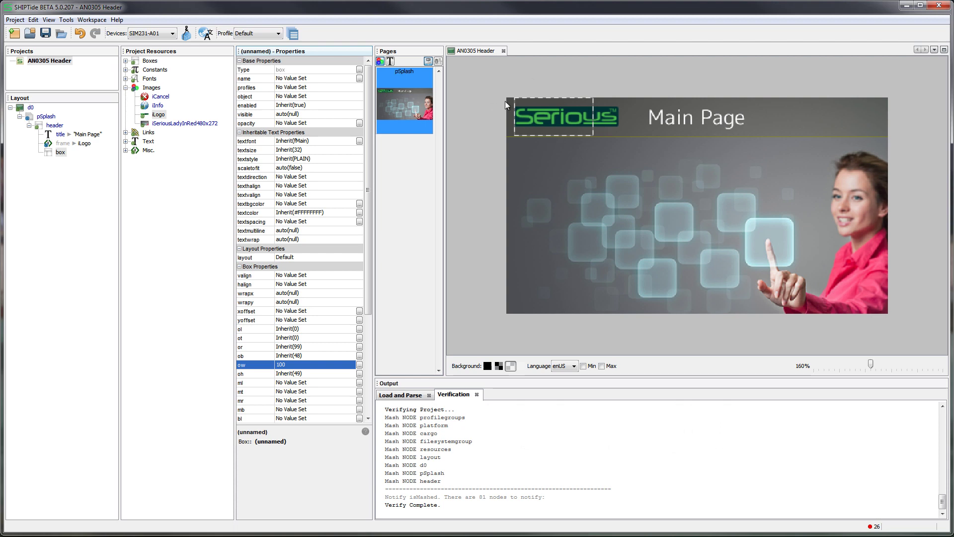
click(301, 284)
click(326, 323)
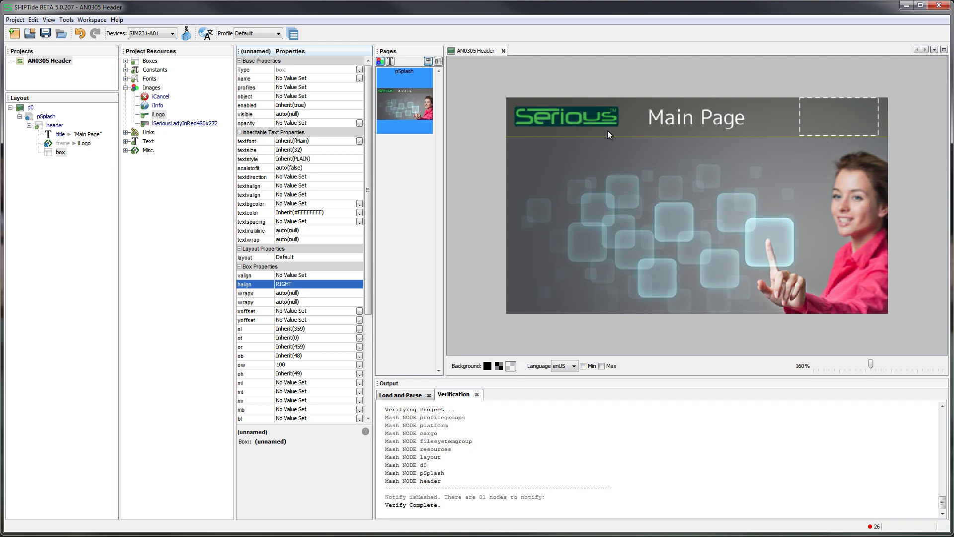
- Copy the header box's bottom border color #60999900 into the inner right-aligned box's left border color
click(55, 125)
scroll(303, 318, down, 5)
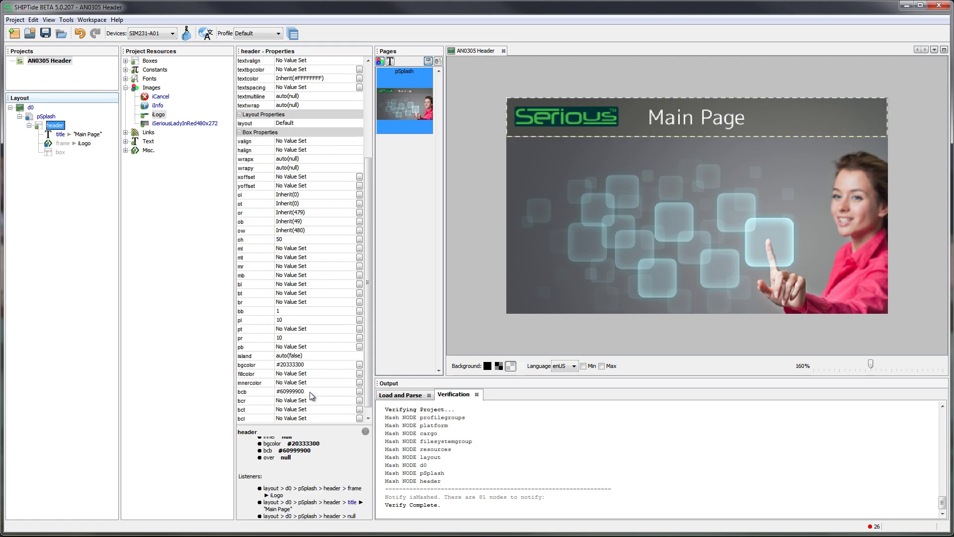
click(314, 392)
key(ctrl+c)
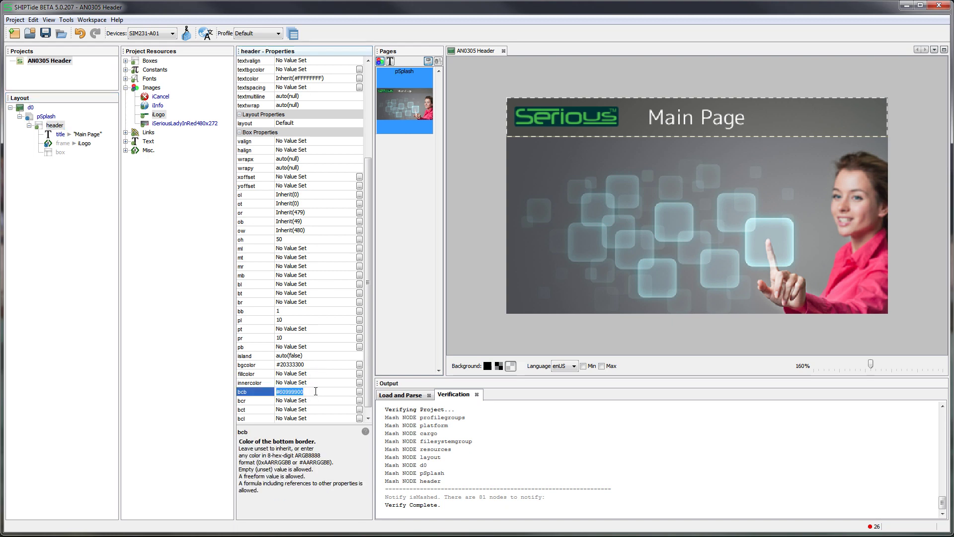
click(52, 154)
scroll(307, 368, down, 5)
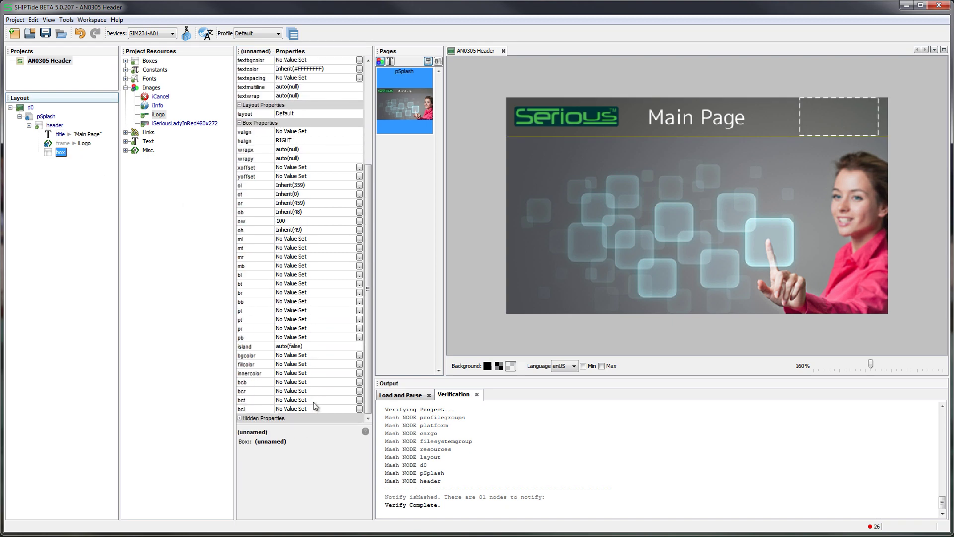
click(318, 408)
key(ctrl+v)
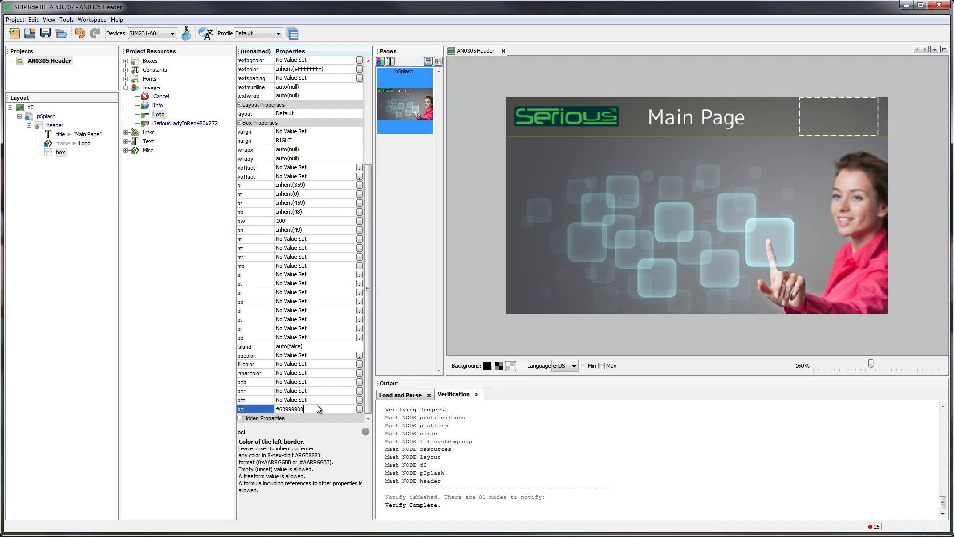
key(Return)
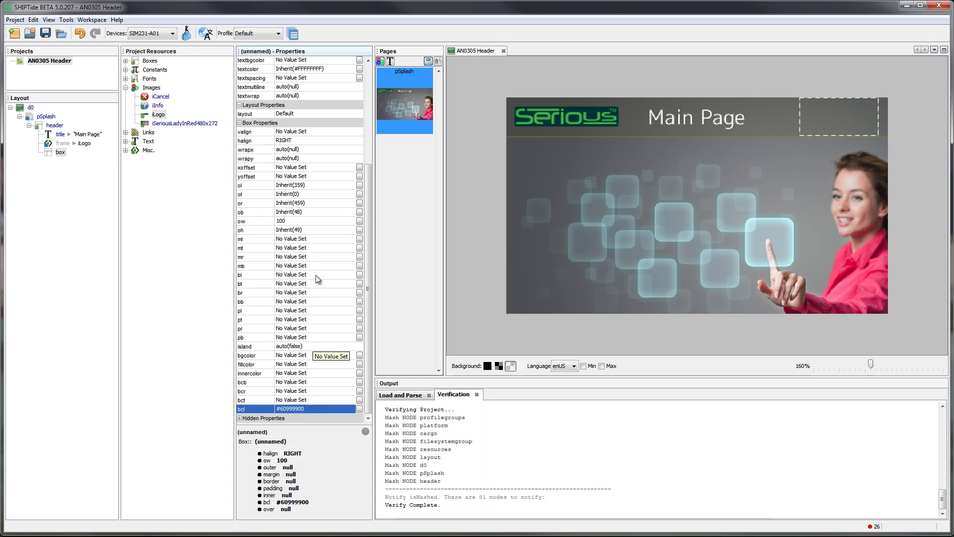
- Set the inner box's left border width to 1, check it on the pSplash page and save the project
click(317, 274)
text(1)
key(Return)
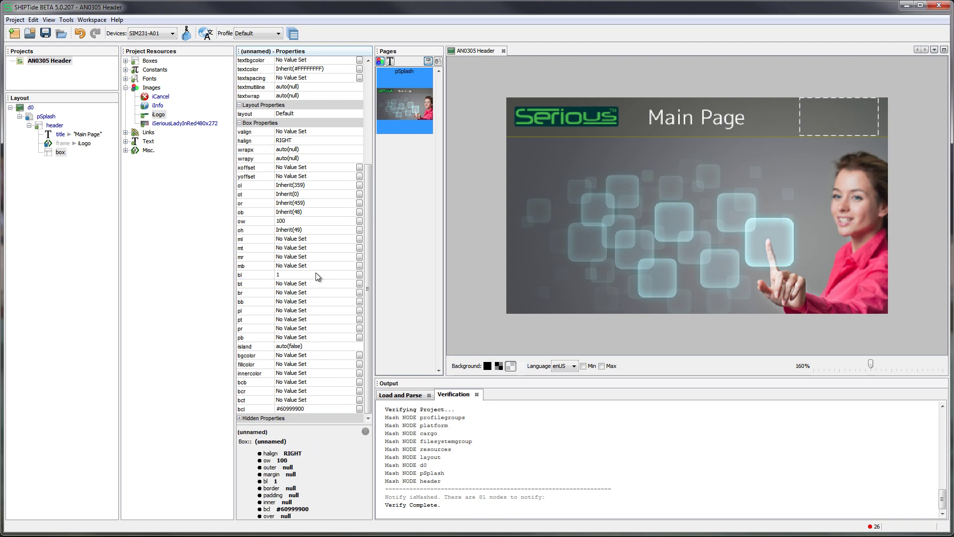
click(45, 116)
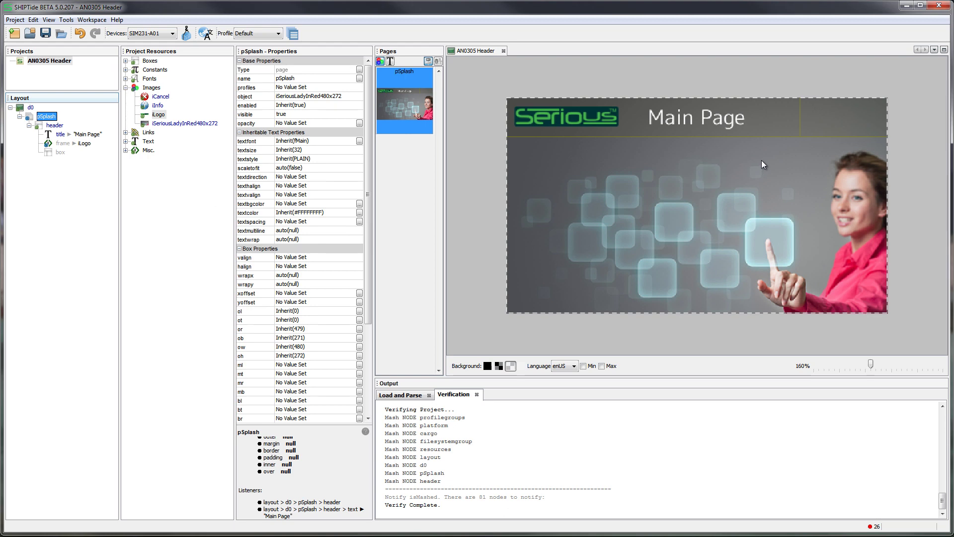
click(842, 121)
key(ctrl+s)
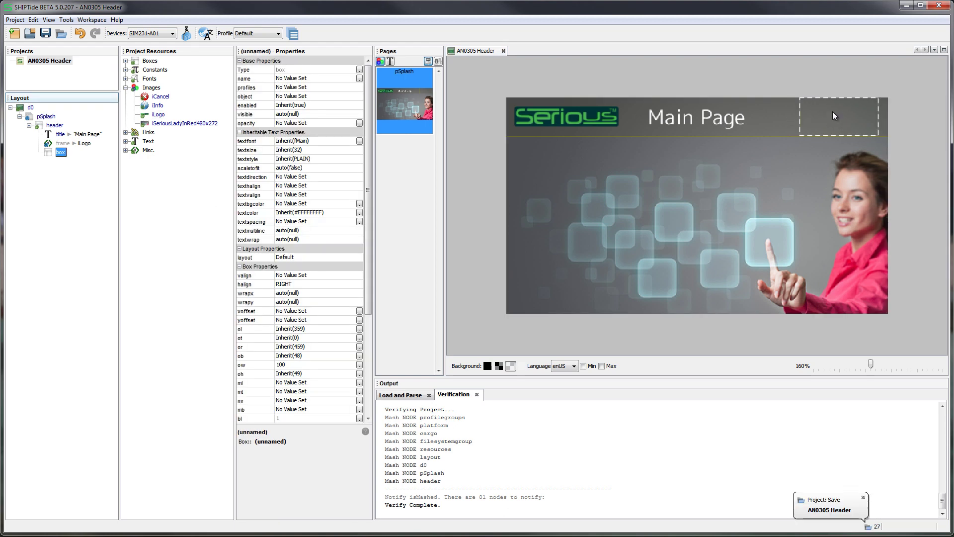
click(779, 196)
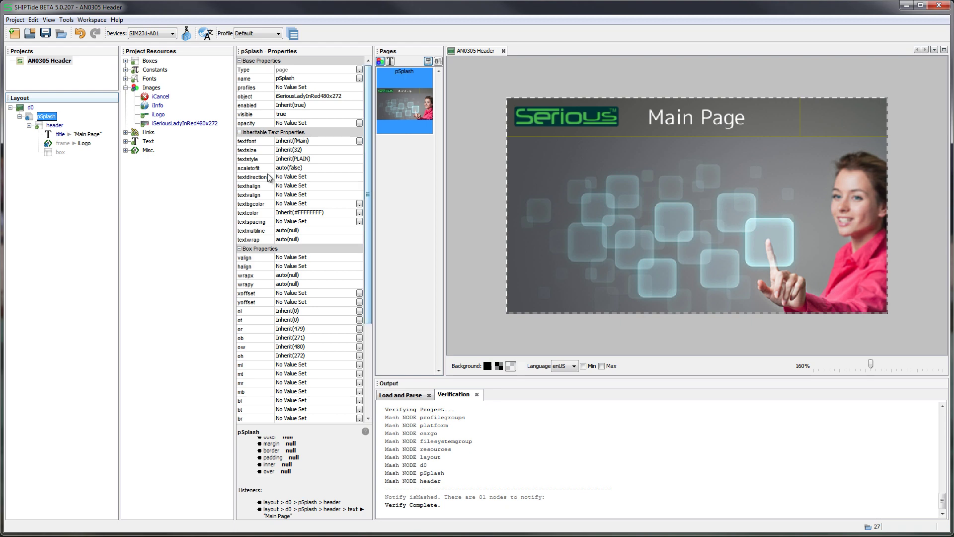
- Assign the i080 battery image from the batH percent resources to the inner right-aligned box
click(126, 150)
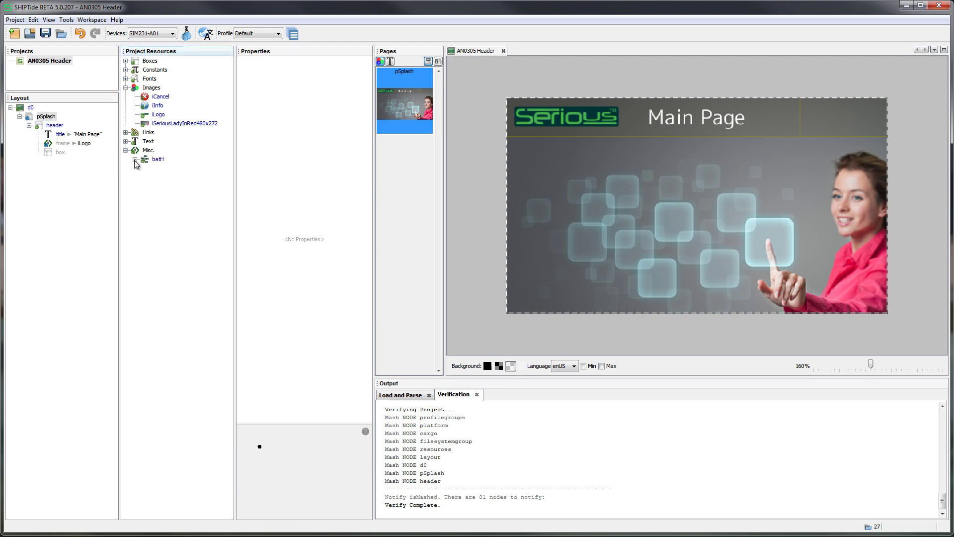
click(134, 159)
click(144, 187)
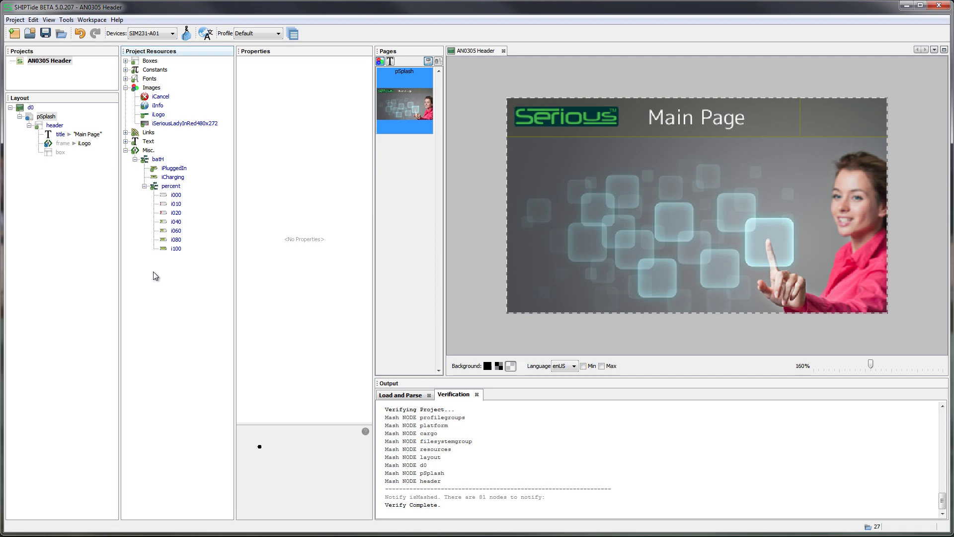
click(60, 152)
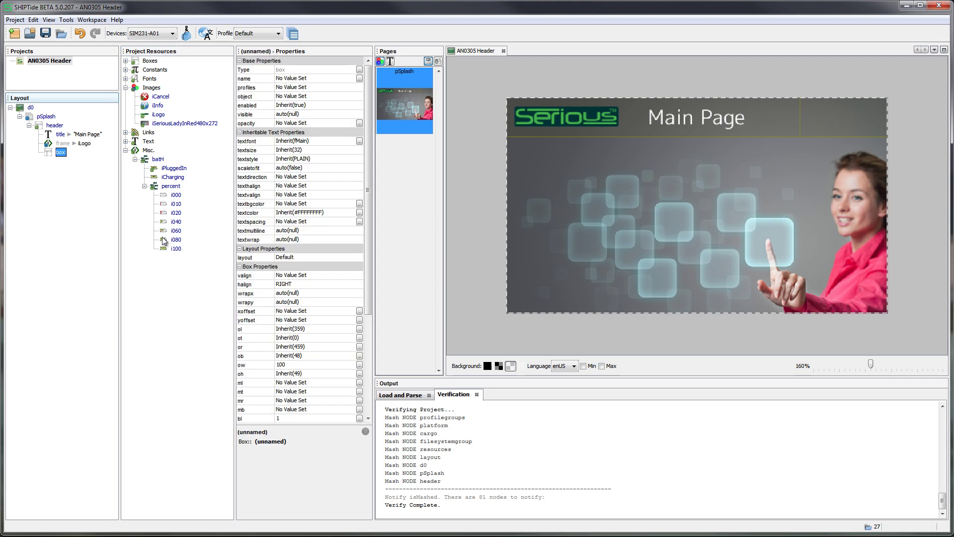
drag(176, 239, 61, 154)
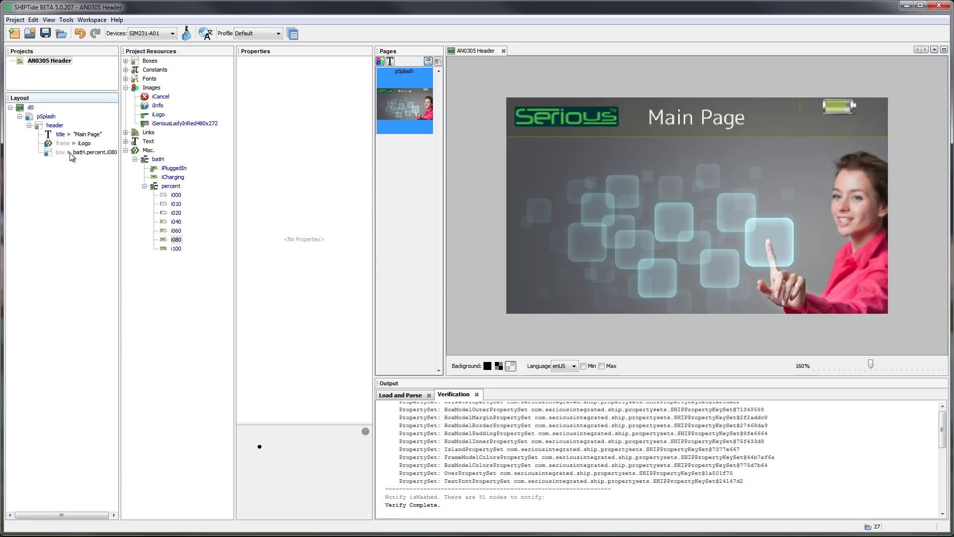
- Set the battery box's outer height to the formula parent.ih so that it fills the header's height
click(69, 153)
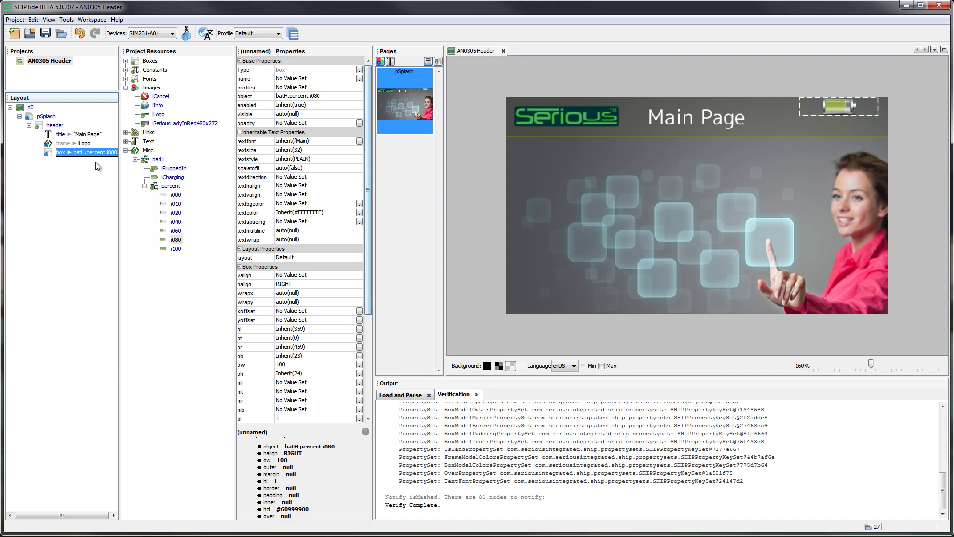
scroll(288, 320, down, 3)
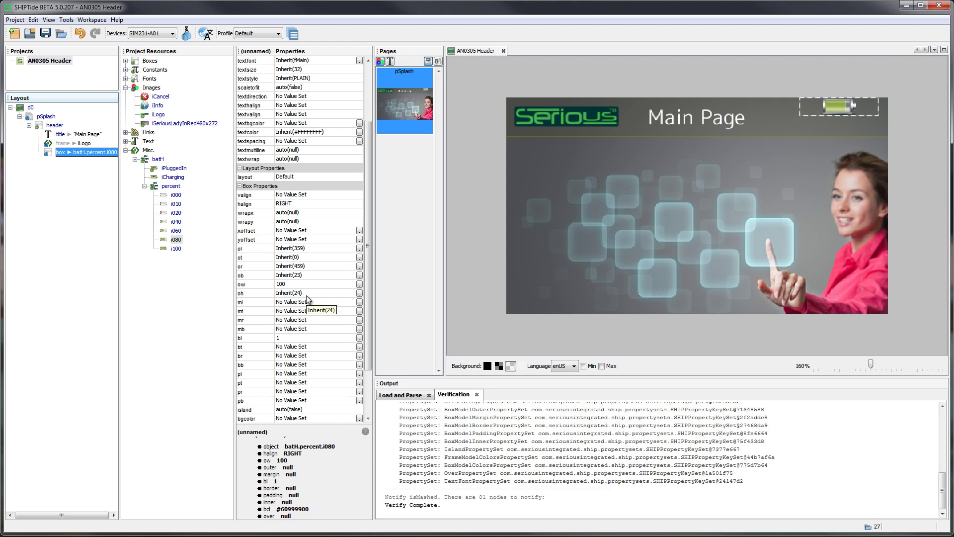
click(175, 241)
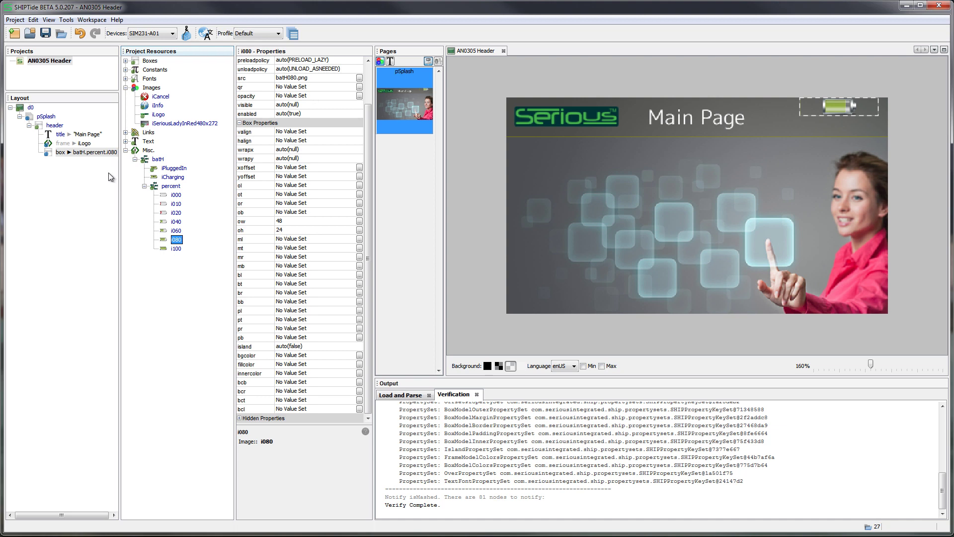
click(68, 153)
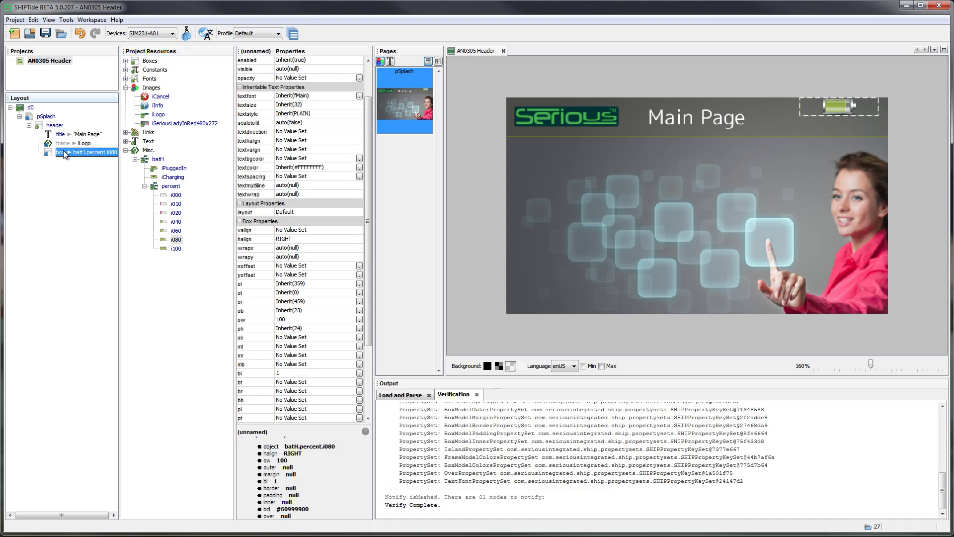
click(298, 329)
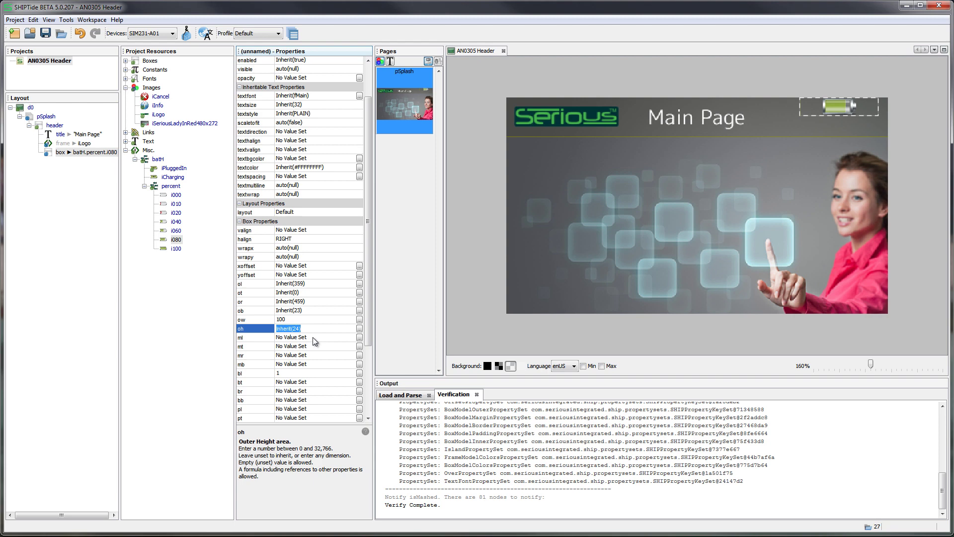
text(parent.ih)
key(Return)
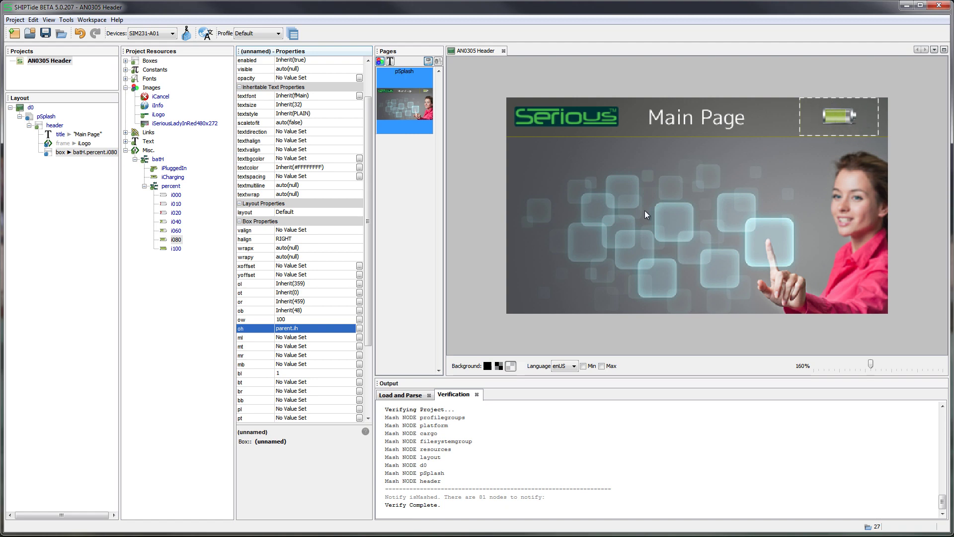
click(47, 116)
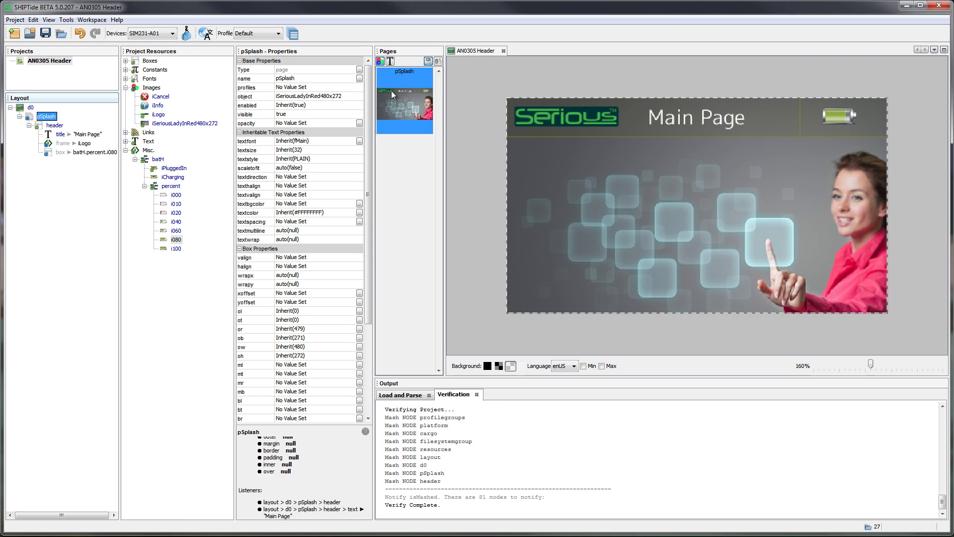
- Add a new page under display d0 and select it
right_click(18, 106)
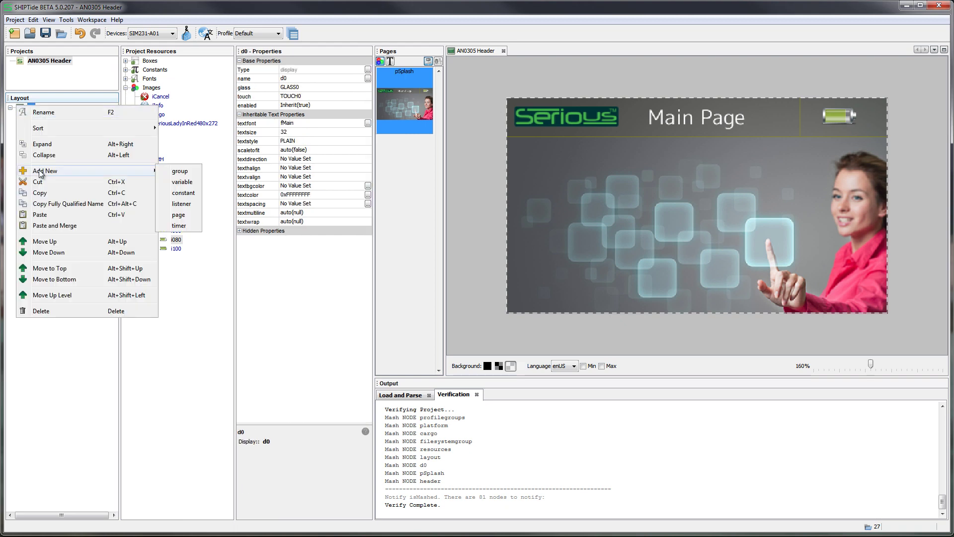
key(Escape)
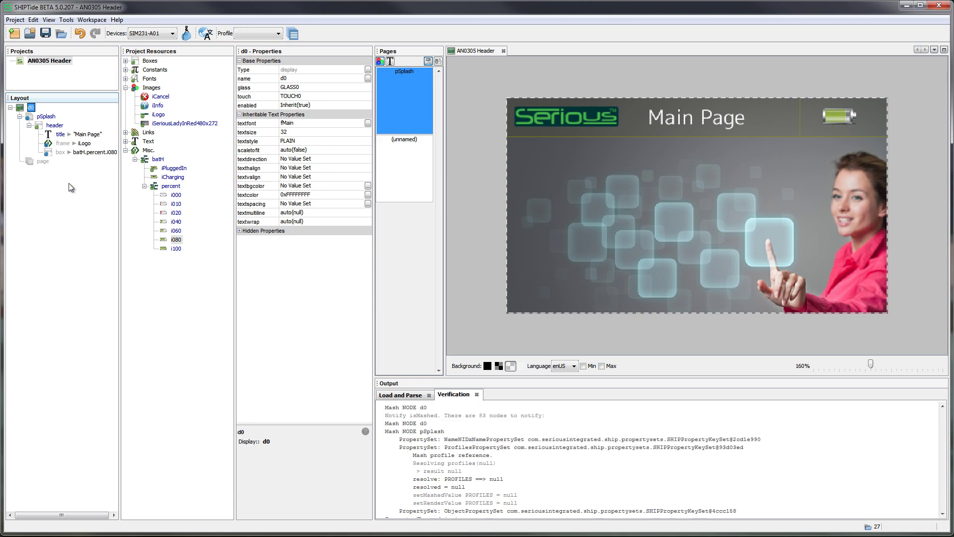
click(41, 162)
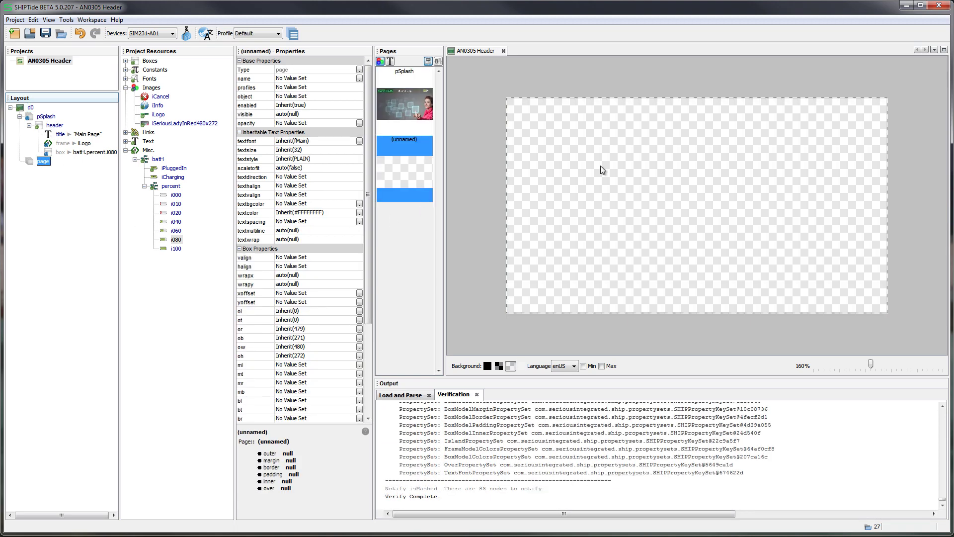
- Set the new page's background color to the dark purple swatch #FF330033
drag(369, 285, 371, 351)
click(360, 391)
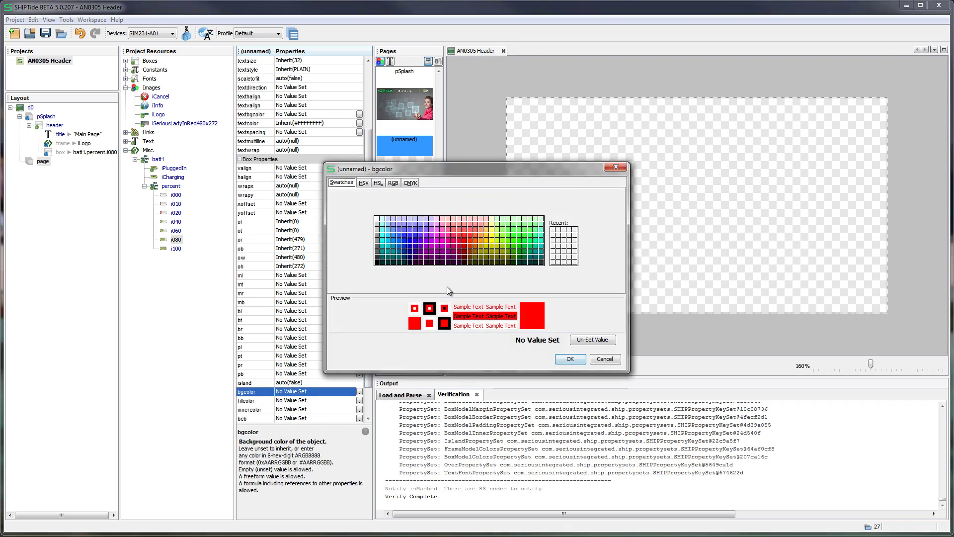
click(453, 262)
click(567, 358)
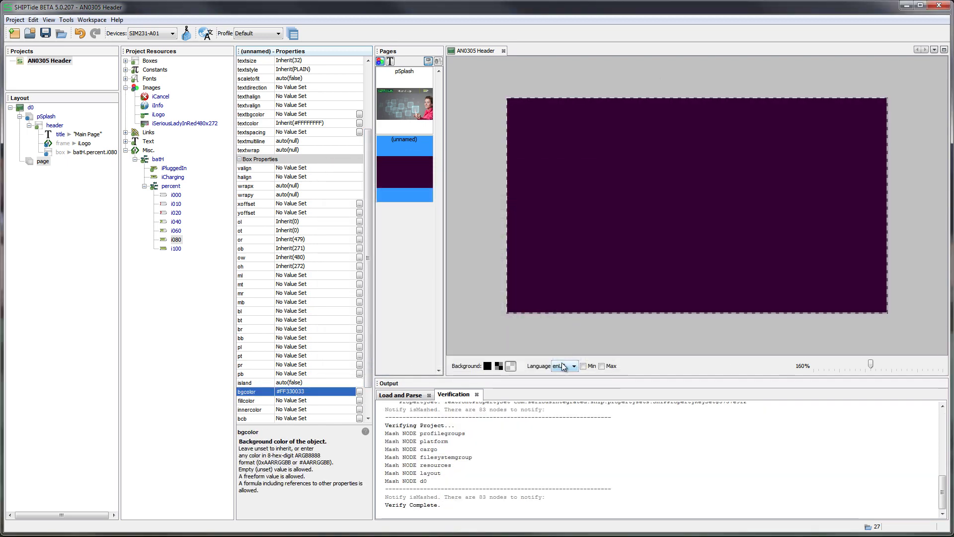
- Copy the header box from pSplash into the new page and expand that page in the layout
click(55, 126)
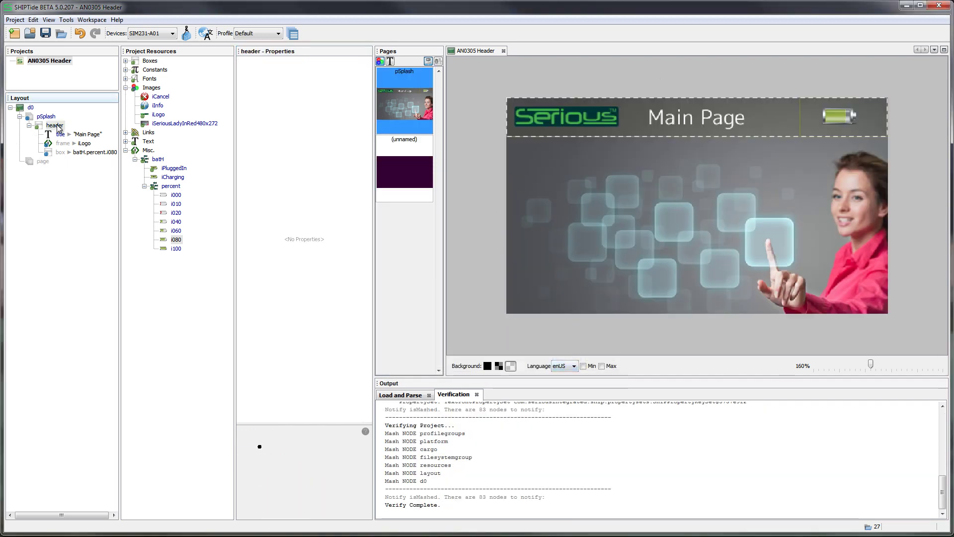
right_click(58, 128)
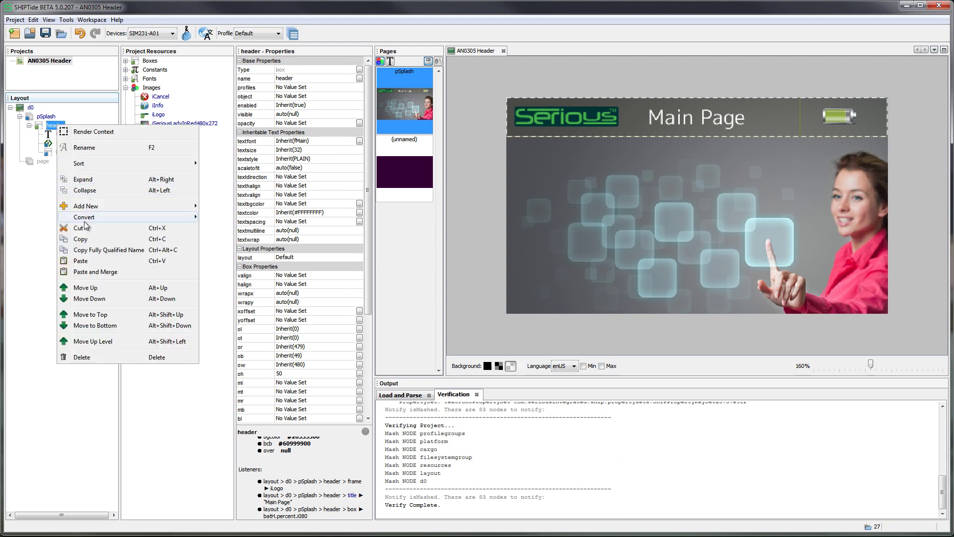
click(29, 159)
click(40, 161)
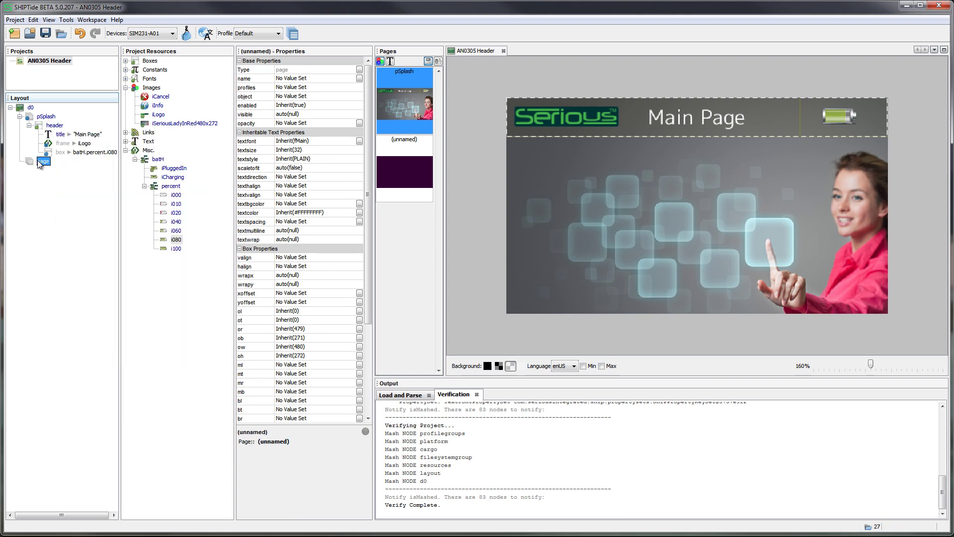
right_click(38, 160)
click(67, 241)
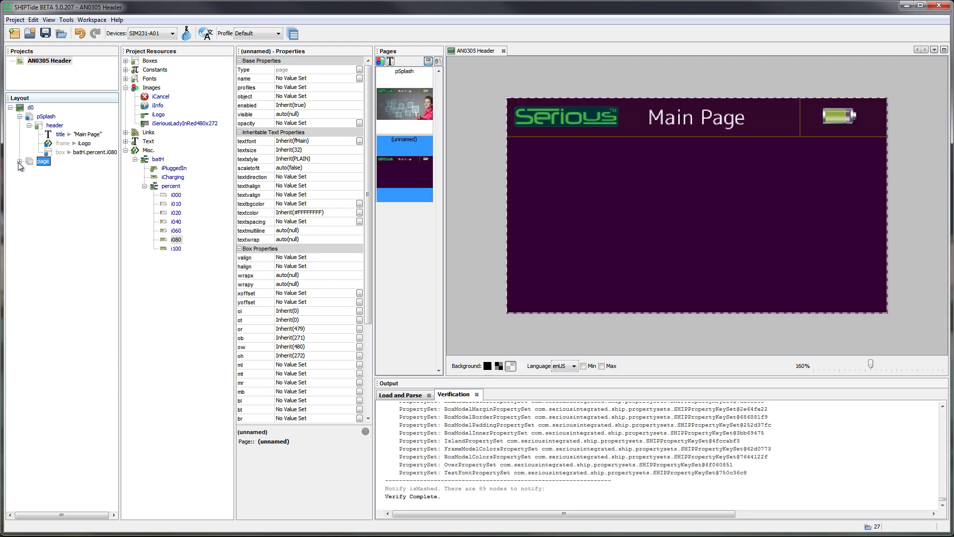
click(20, 161)
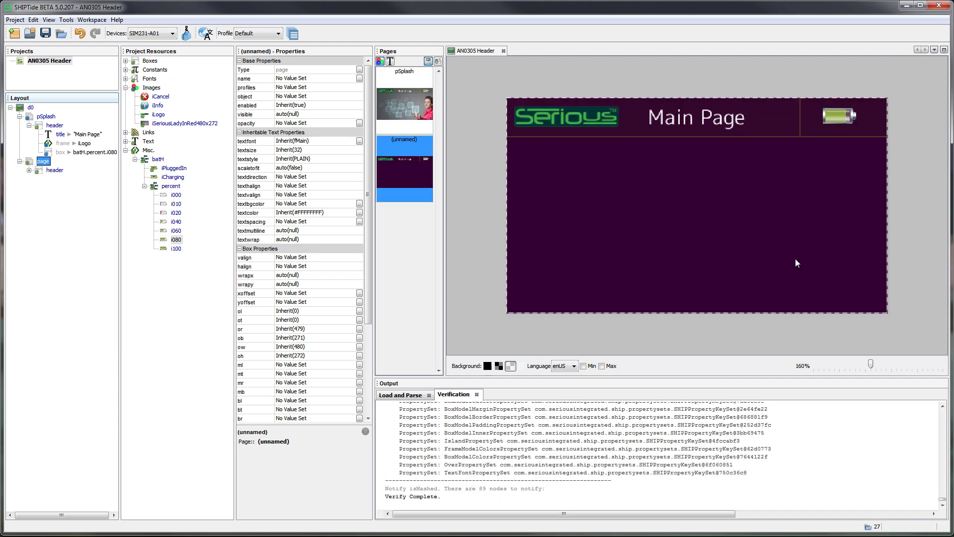